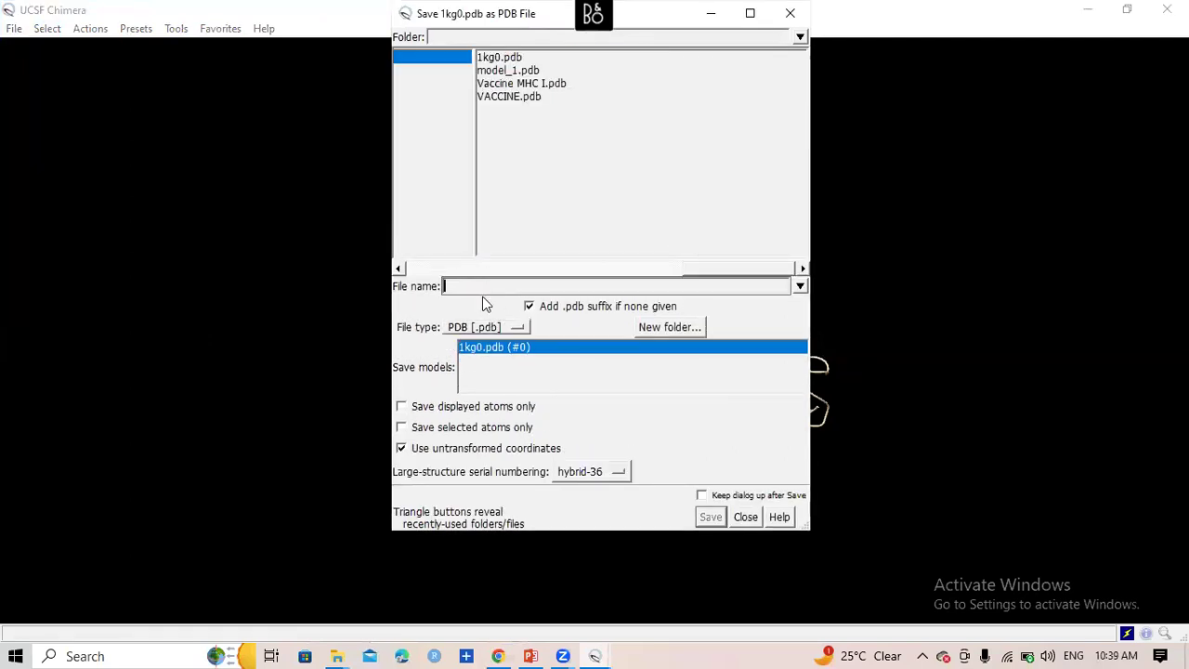
Save the 1kg0 structure as 1234.pdb in the Documents folder, then close Chimera.
{"action": "type", "text": "1234"}
{"action": "left_click_drag", "start_coordinate": [739, 279], "coordinate": [506, 277]}
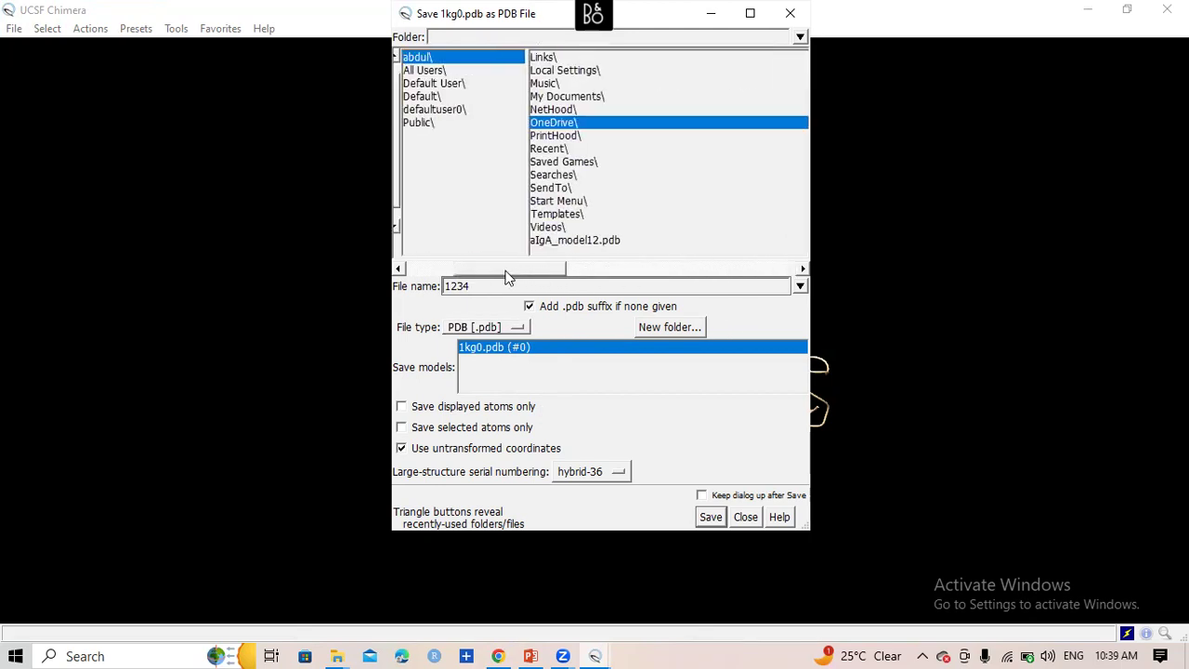
{"action": "scroll", "coordinate": [603, 208], "scroll_direction": "up", "scroll_amount": 2}
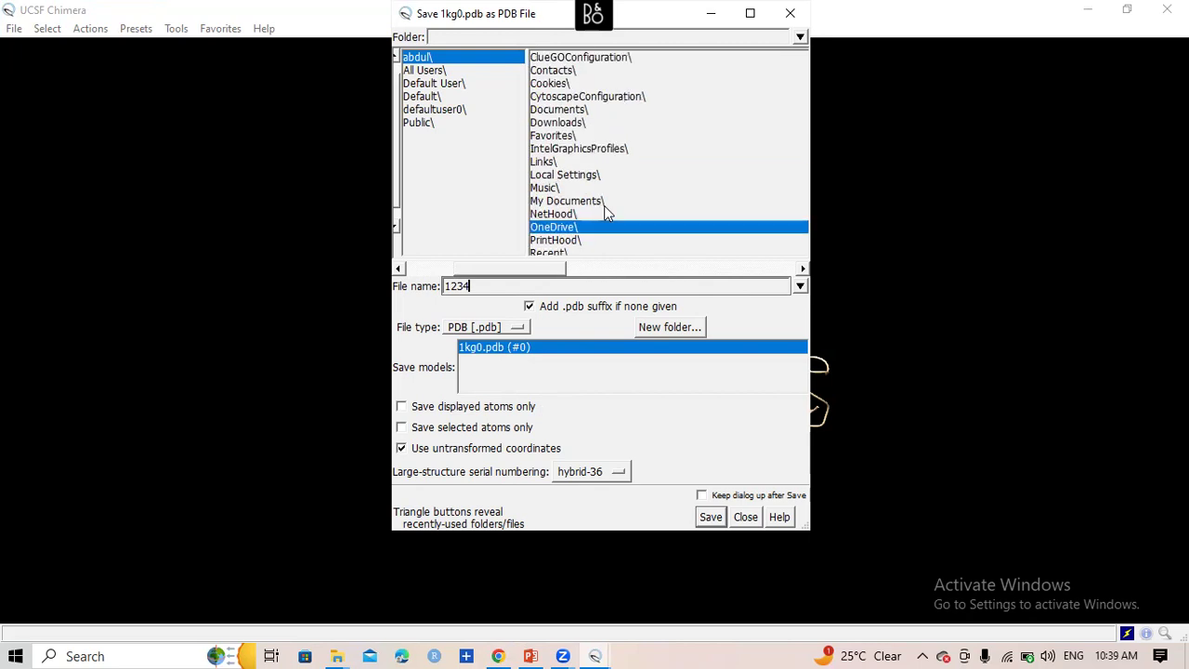
{"action": "scroll", "coordinate": [604, 211], "scroll_direction": "up", "scroll_amount": 1}
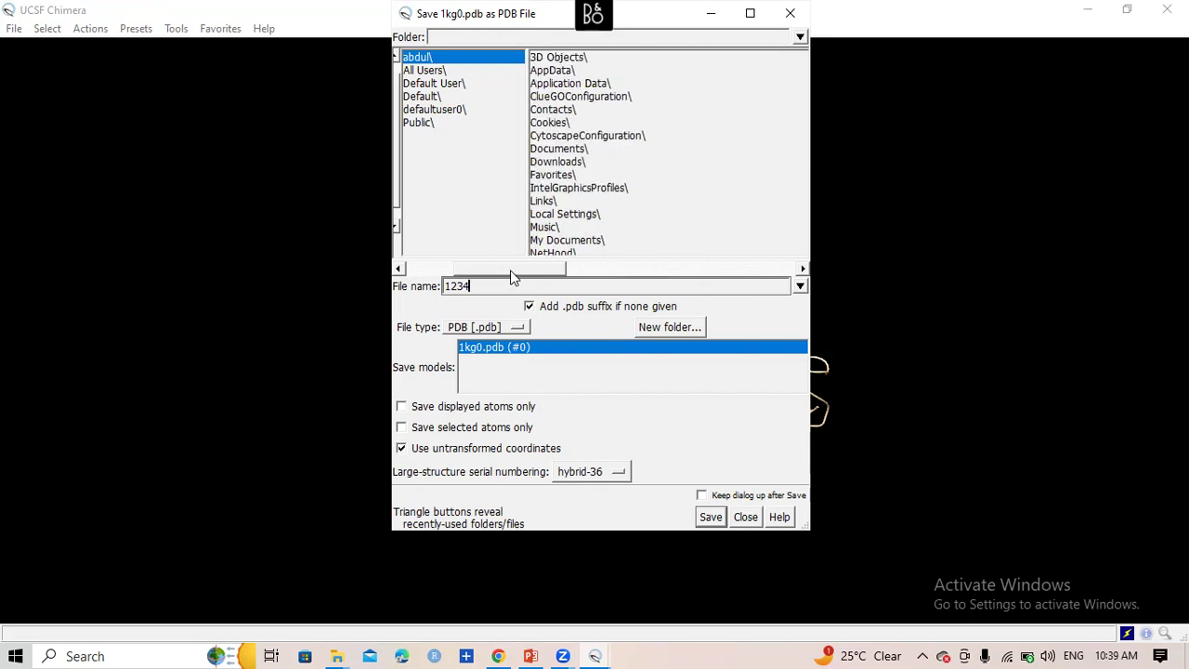
{"action": "left_click_drag", "start_coordinate": [515, 276], "coordinate": [653, 276]}
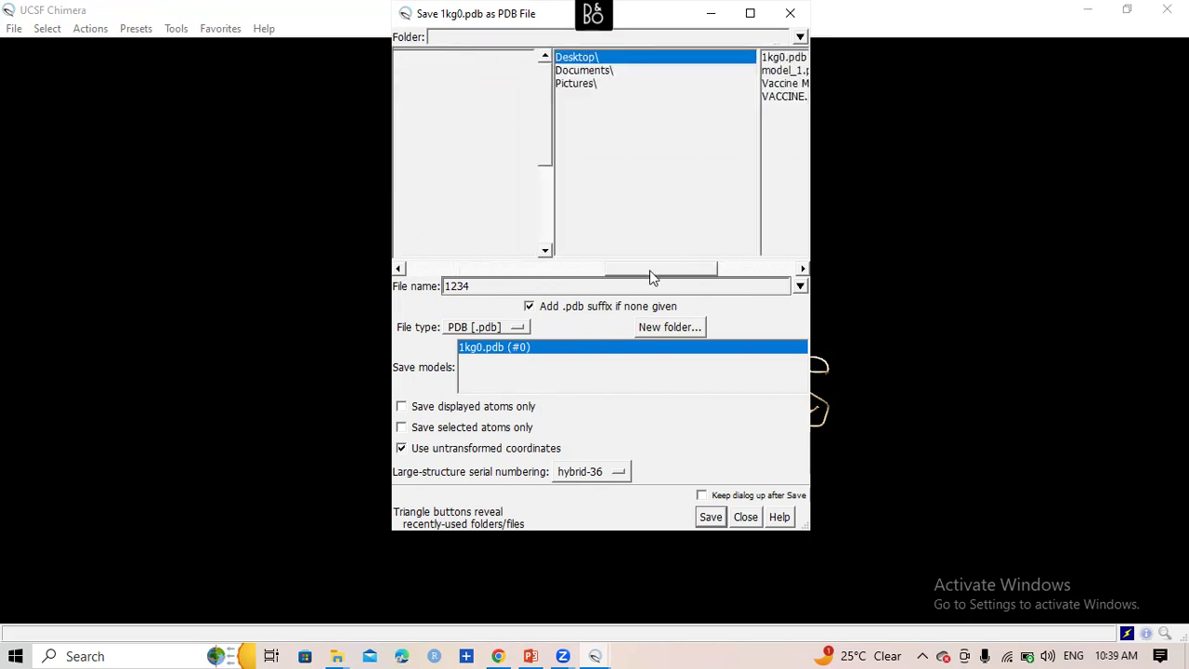
{"action": "double_click", "coordinate": [585, 73]}
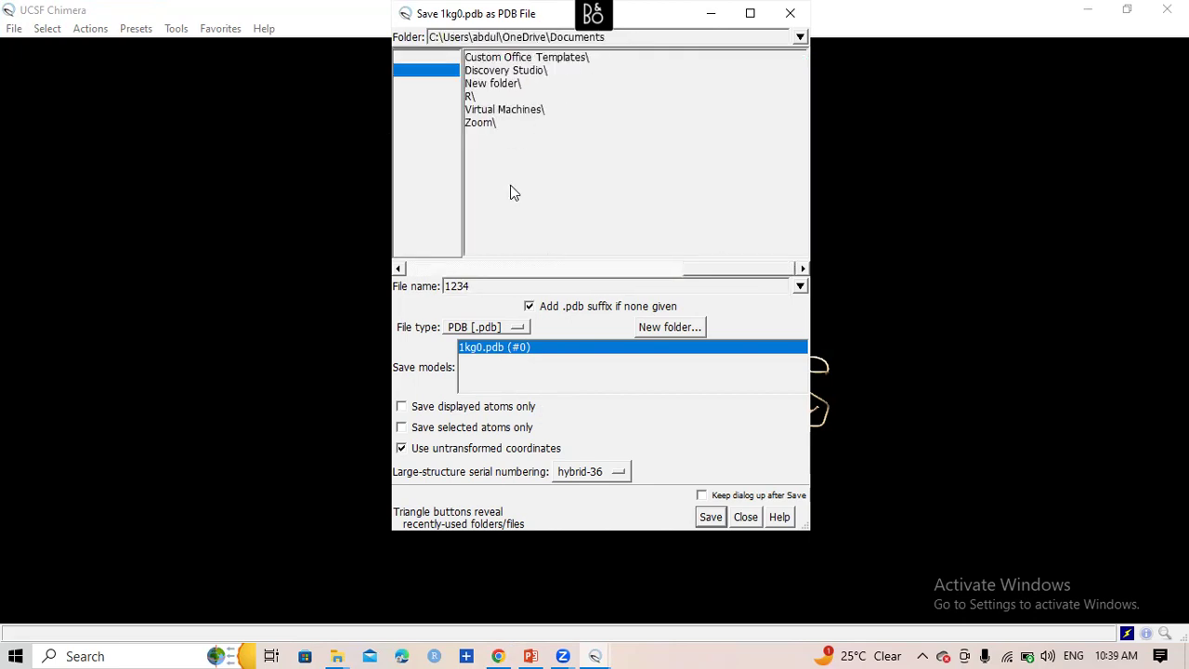
{"action": "left_click", "coordinate": [708, 516]}
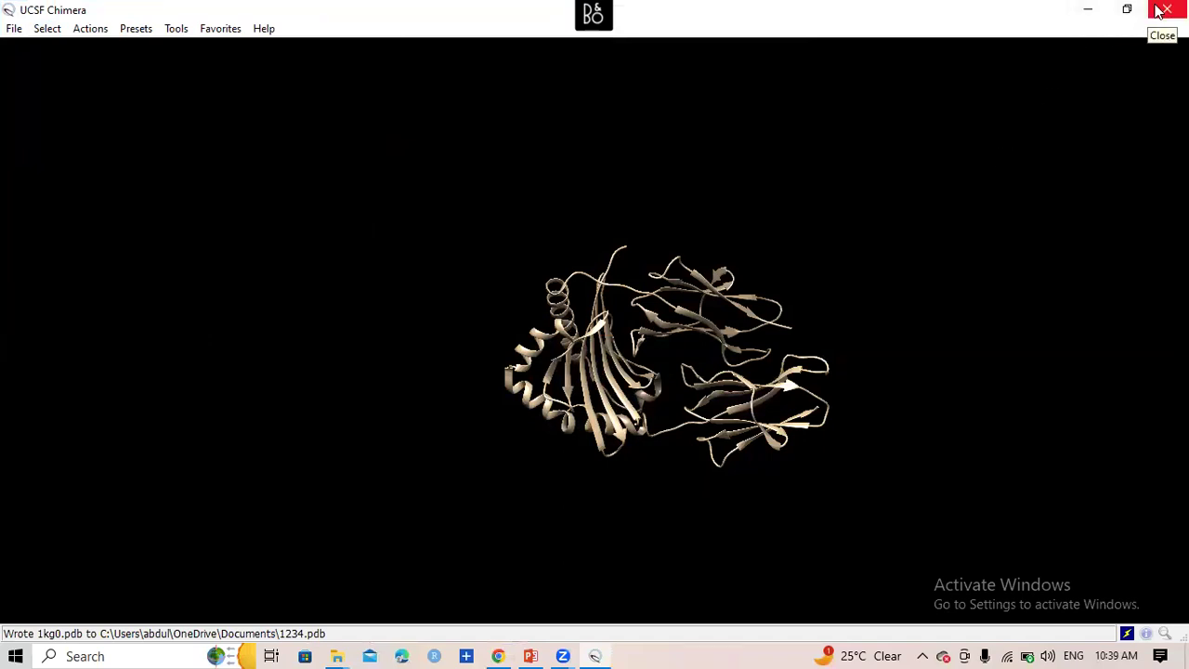
{"action": "key", "text": "alt+F4"}
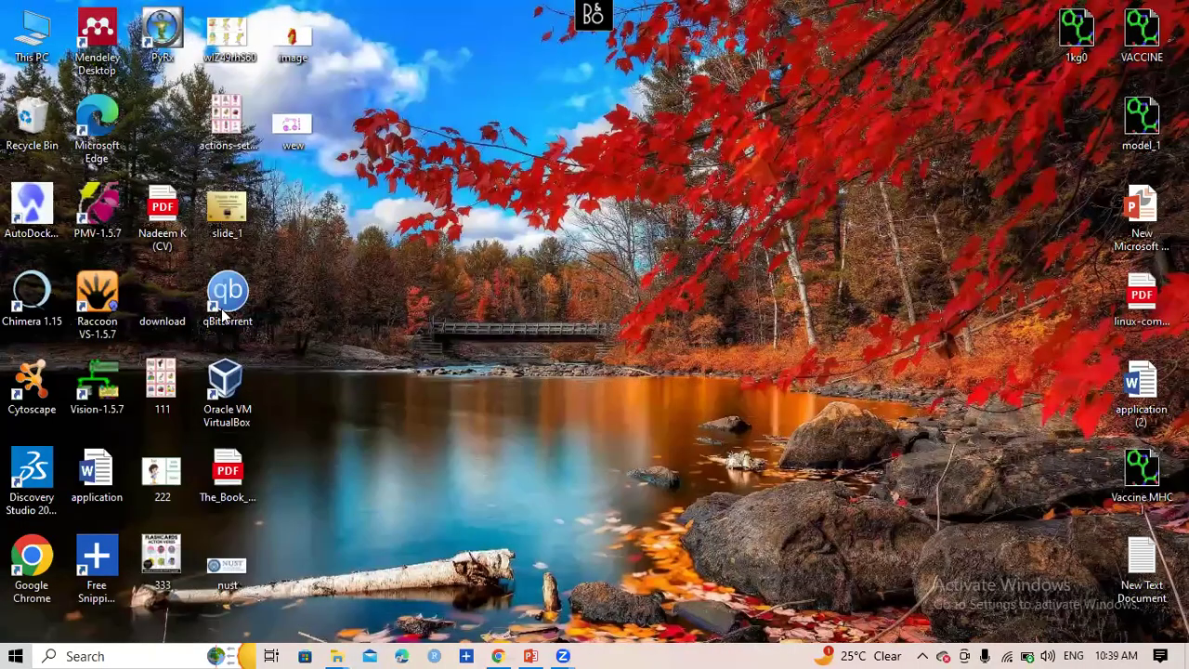
Open 1234.pdb from the Documents folder with UCSF Chimera.
{"action": "key", "text": "super+e"}
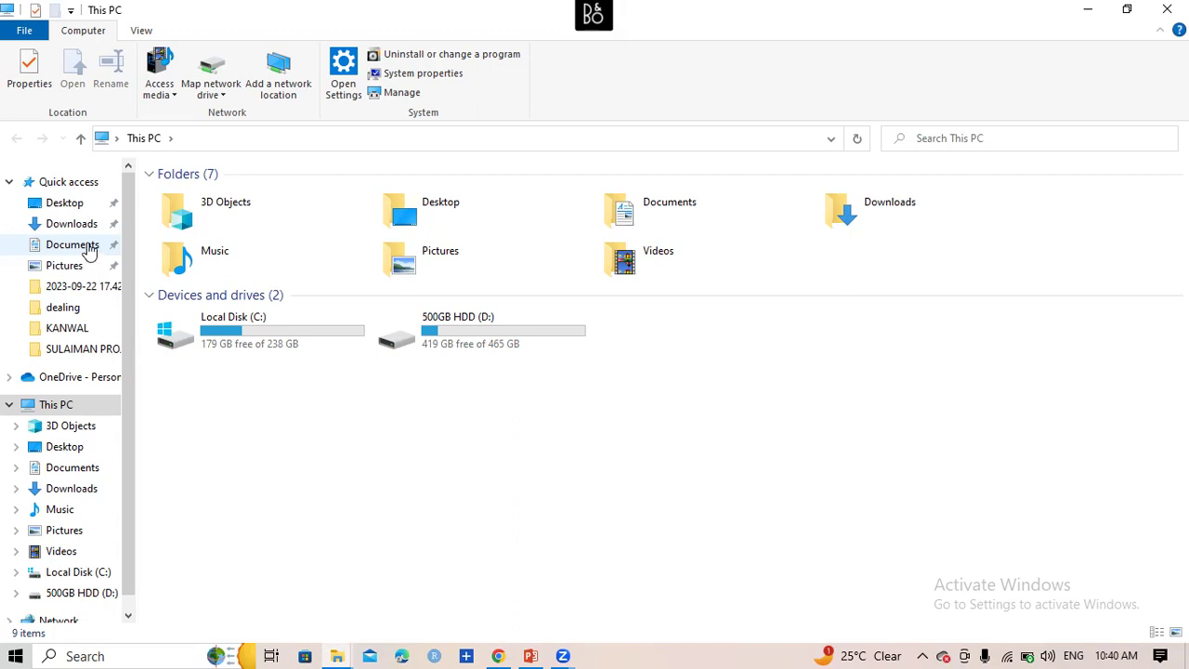
{"action": "left_click", "coordinate": [75, 244]}
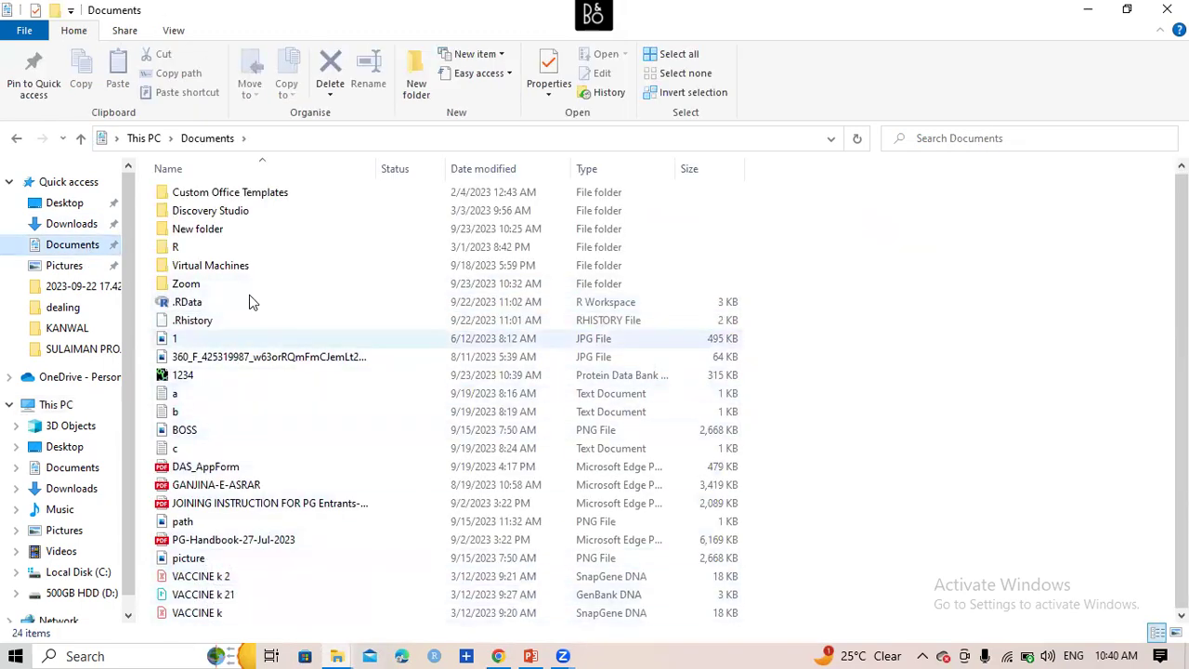
{"action": "left_click", "coordinate": [209, 374]}
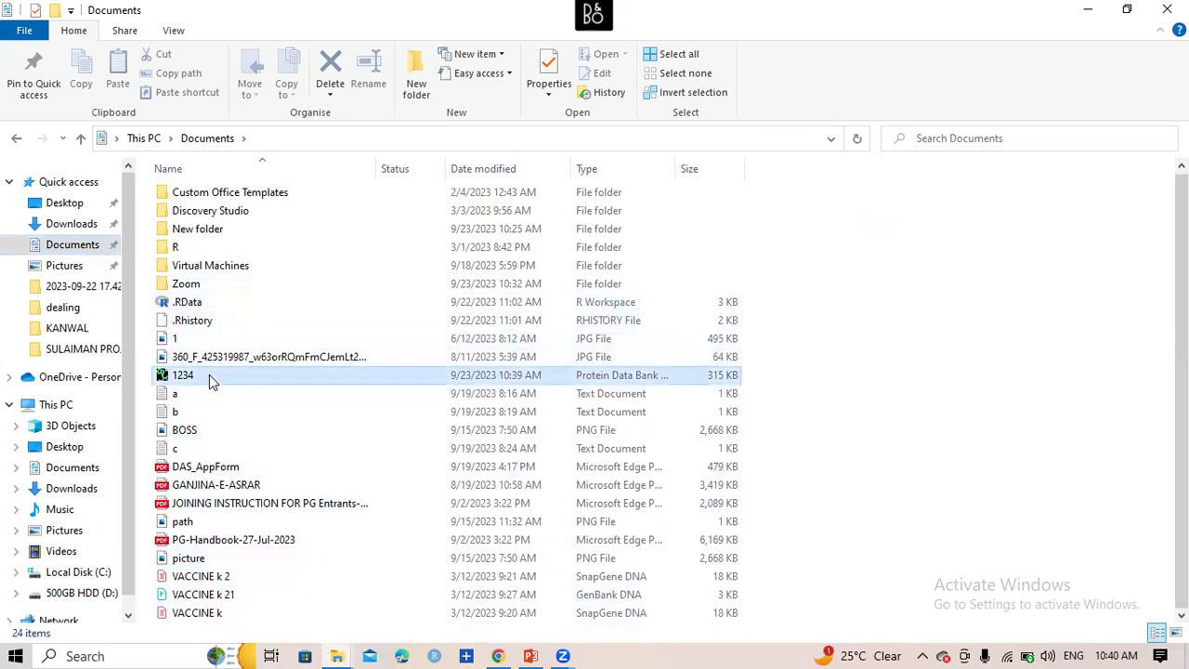
{"action": "right_click", "coordinate": [210, 374]}
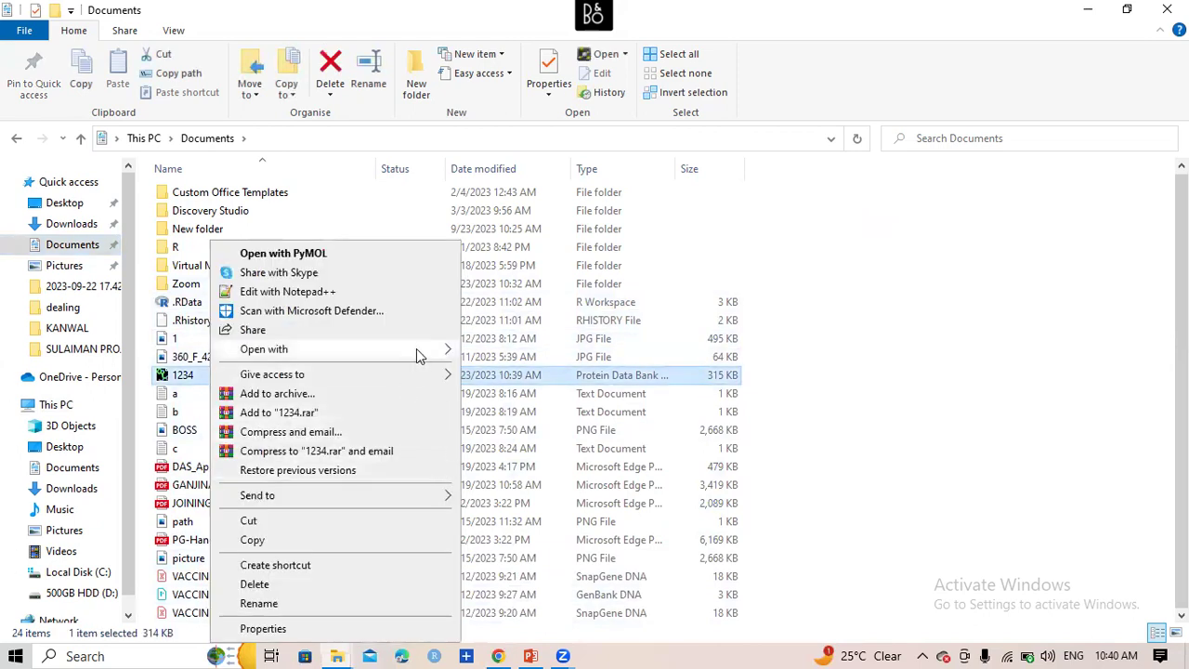
{"action": "mouse_move", "coordinate": [416, 348]}
{"action": "left_click", "coordinate": [514, 390]}
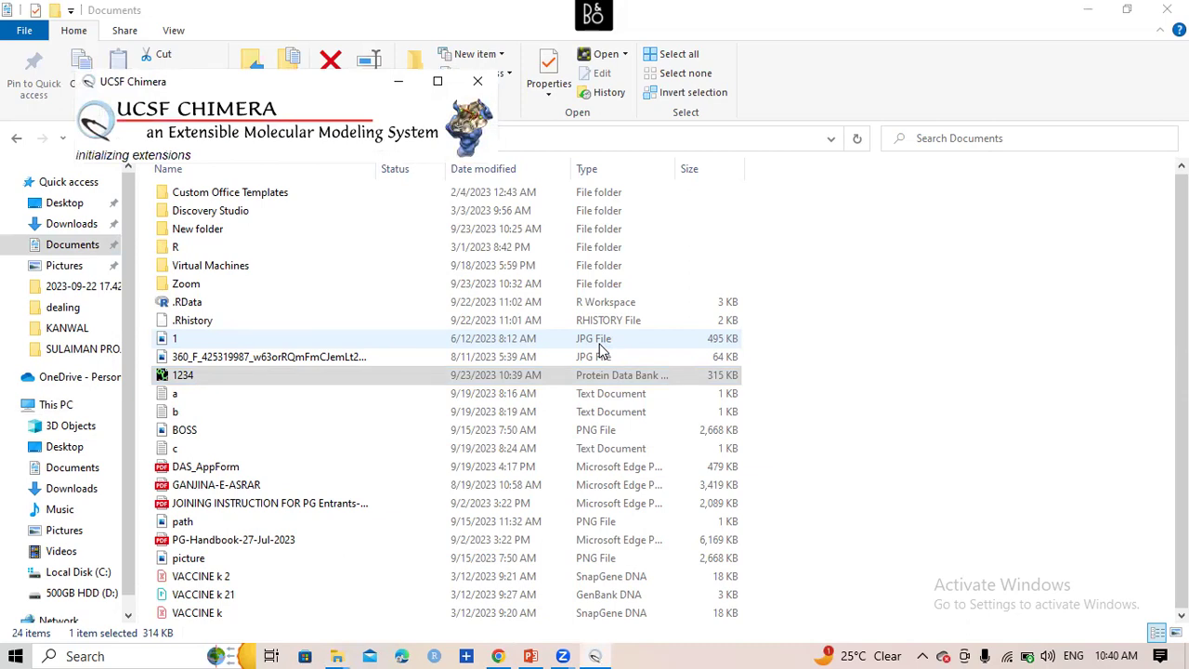
Dismiss the registration prompt, rotate the 1234 model to inspect several sides, then minimize Explorer.
{"action": "left_click", "coordinate": [656, 302]}
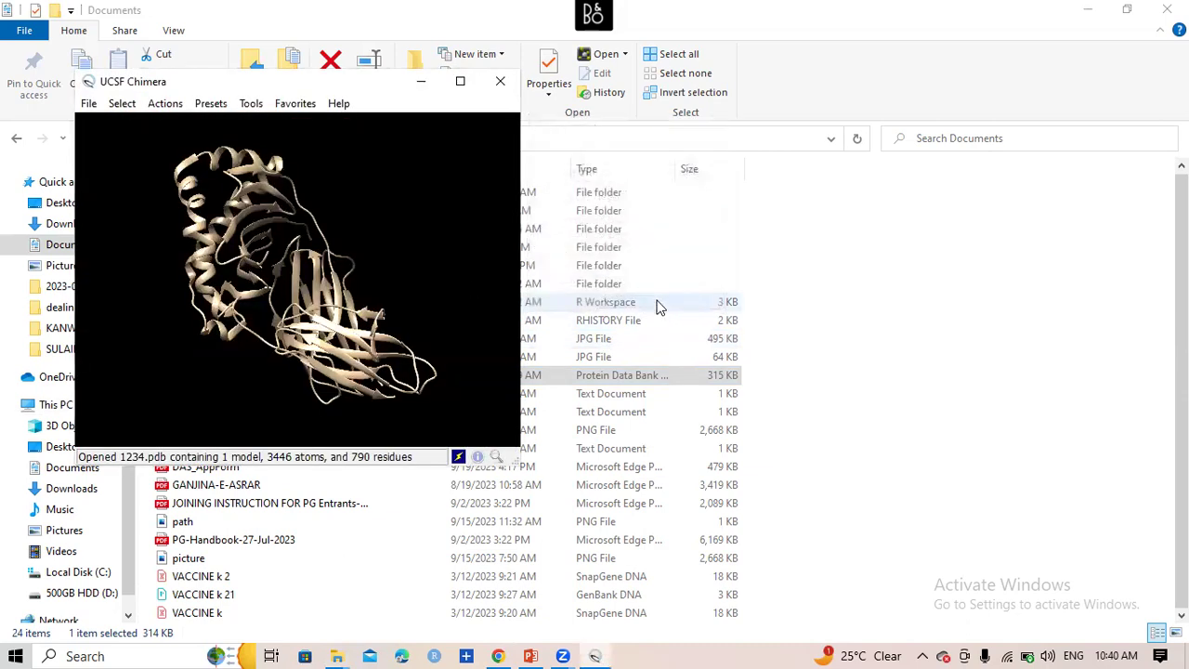
{"action": "left_click_drag", "start_coordinate": [380, 226], "coordinate": [346, 213]}
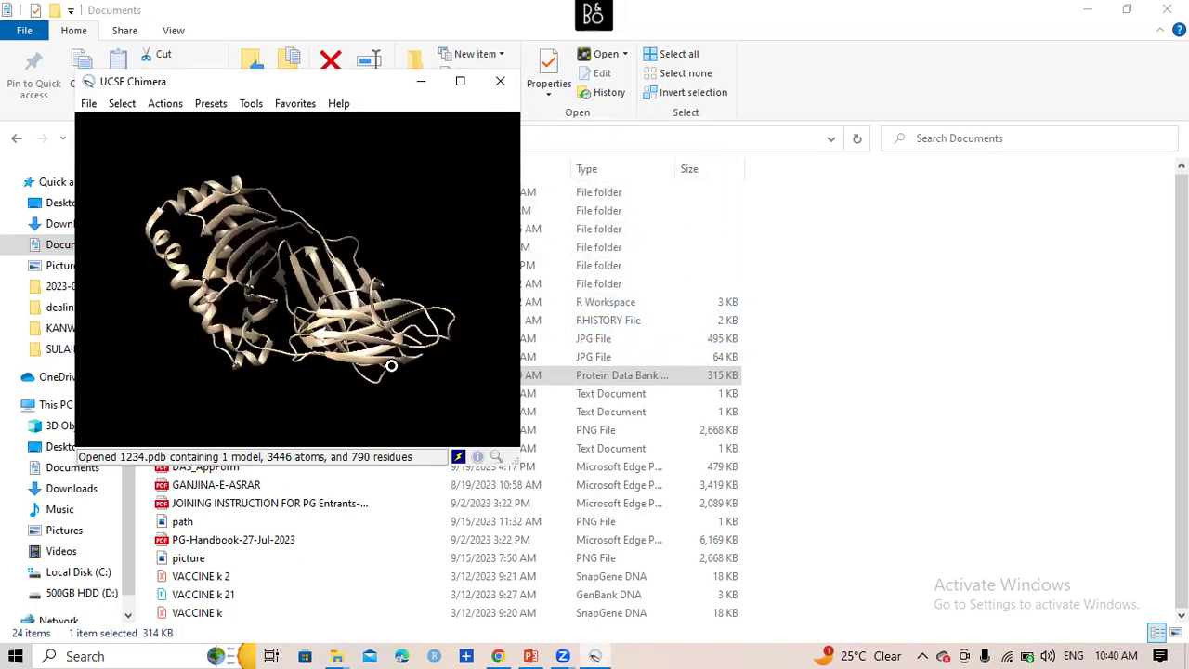
{"action": "left_click_drag", "start_coordinate": [387, 348], "coordinate": [437, 343]}
{"action": "left_click_drag", "start_coordinate": [254, 205], "coordinate": [460, 128]}
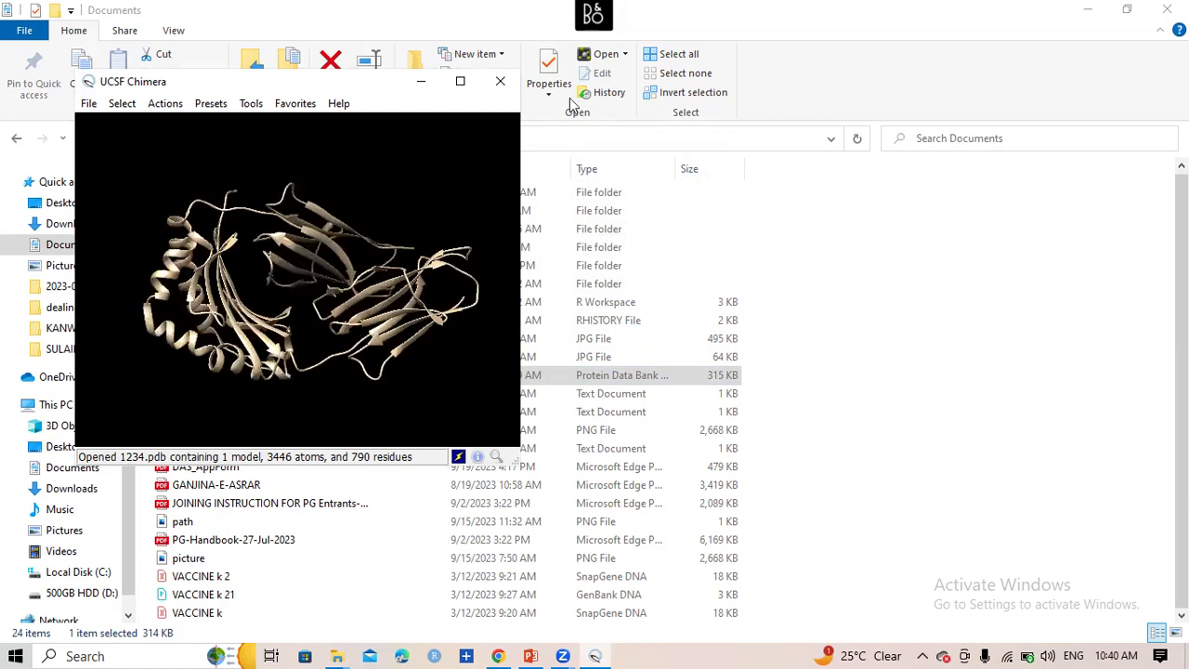
{"action": "left_click", "coordinate": [1091, 11]}
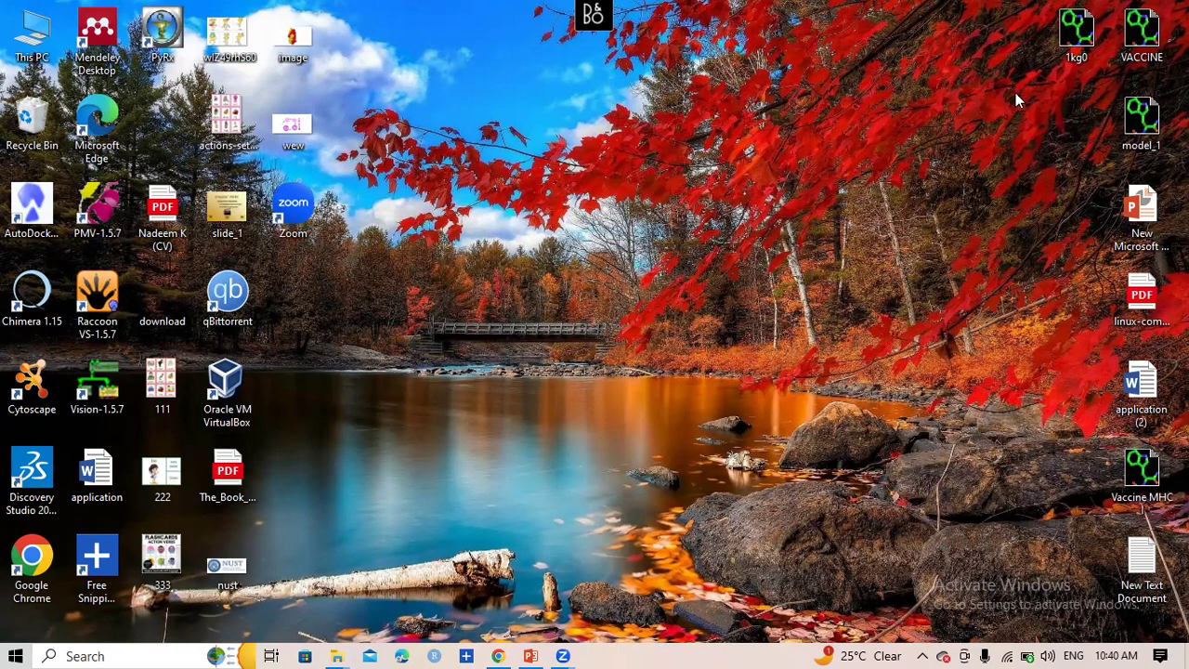
On the ClusPro Dock page, set both Receptor and Ligand inputs to Upload PDB.
{"action": "left_click", "coordinate": [497, 656]}
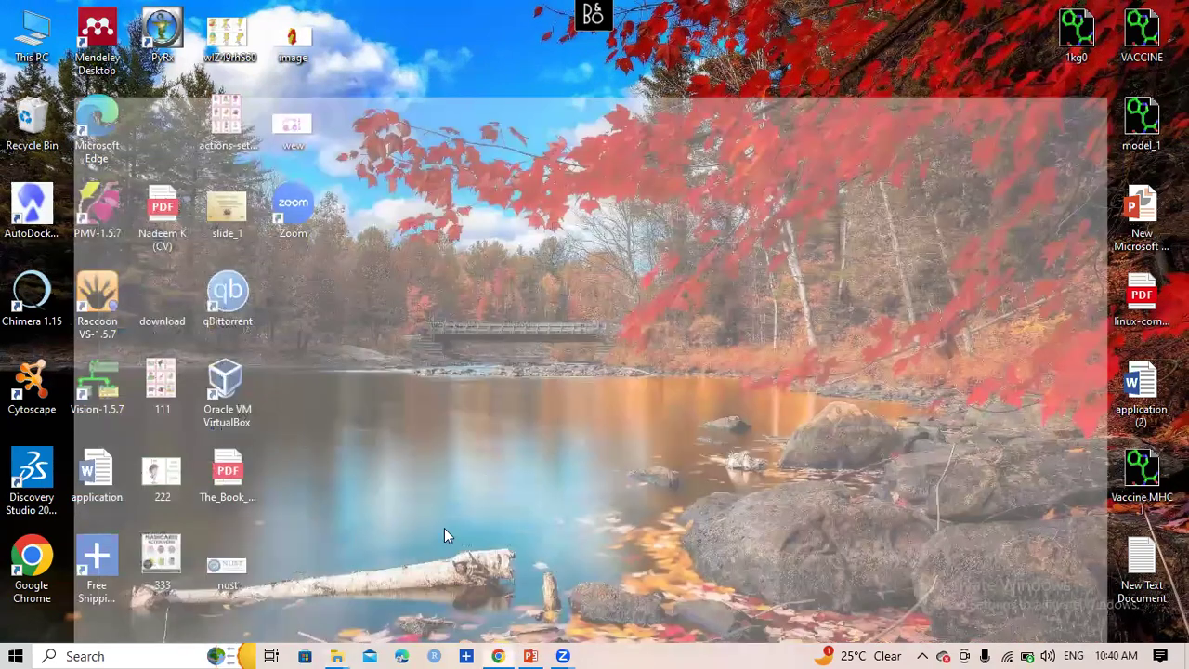
{"action": "key", "text": "ctrl+2"}
{"action": "scroll", "coordinate": [456, 429], "scroll_direction": "down", "scroll_amount": 2}
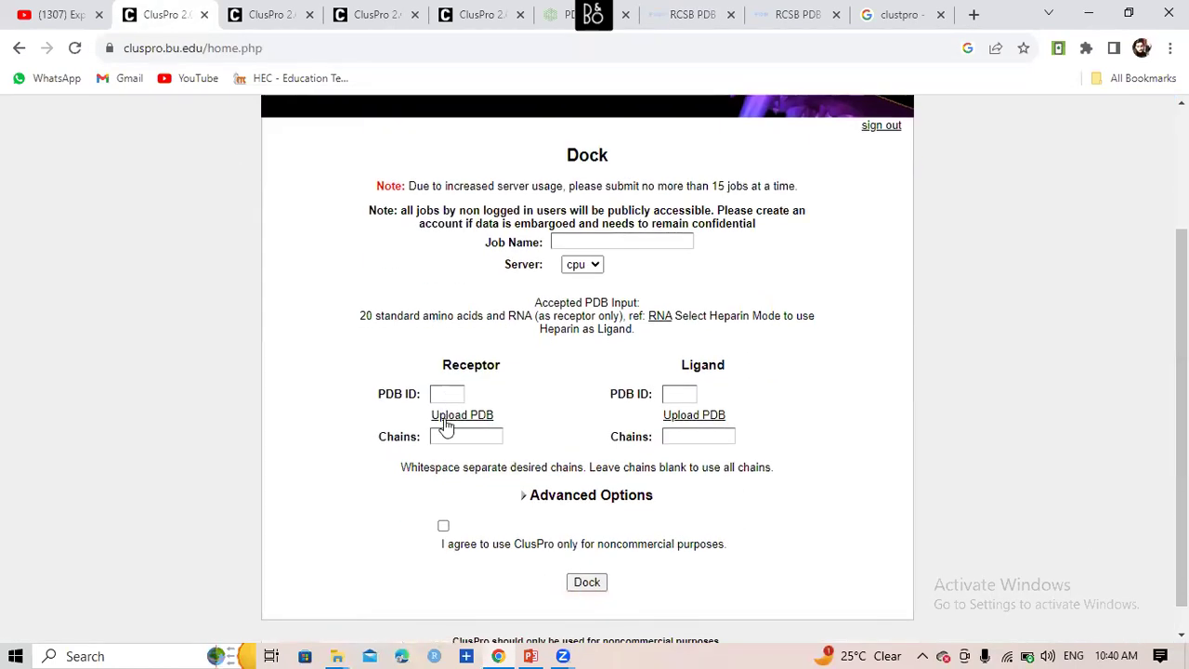
{"action": "left_click", "coordinate": [461, 417]}
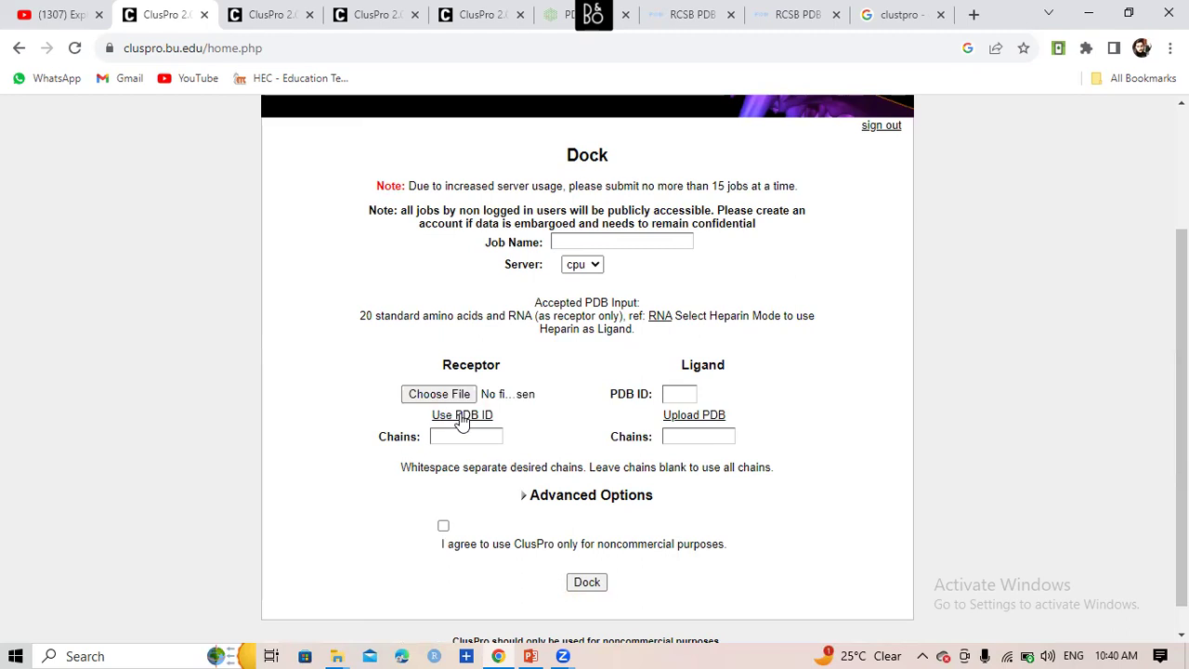
{"action": "left_click", "coordinate": [690, 416]}
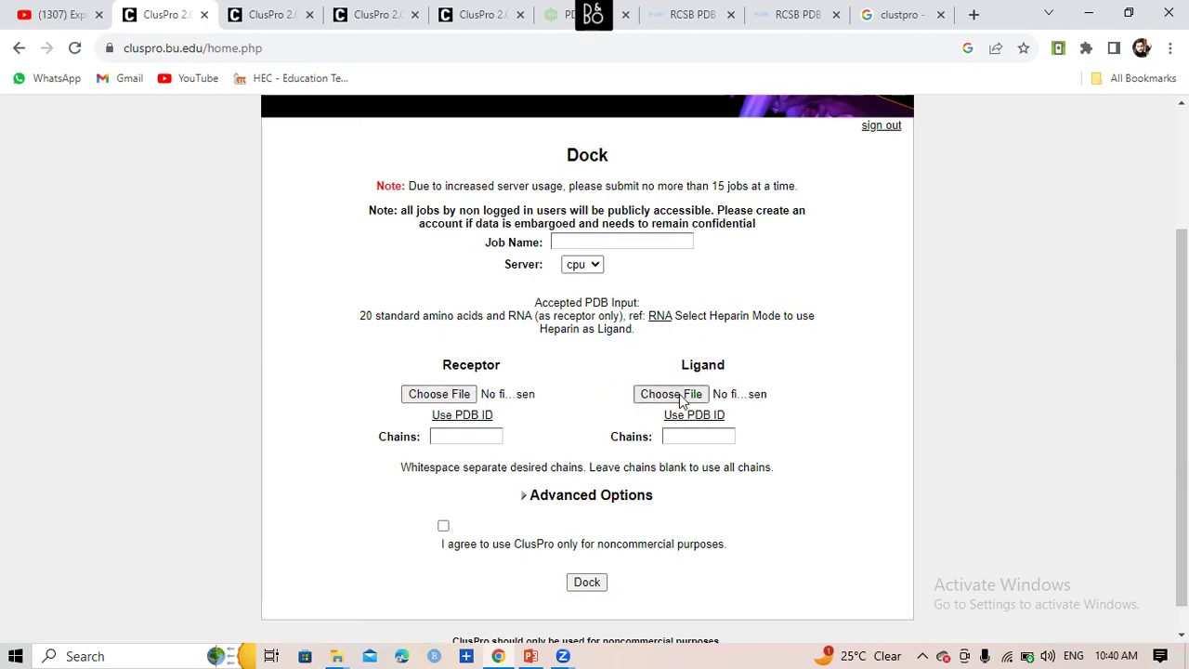
Agree to ClusPro's noncommercial-use terms.
{"action": "scroll", "coordinate": [687, 423], "scroll_direction": "down", "scroll_amount": 1}
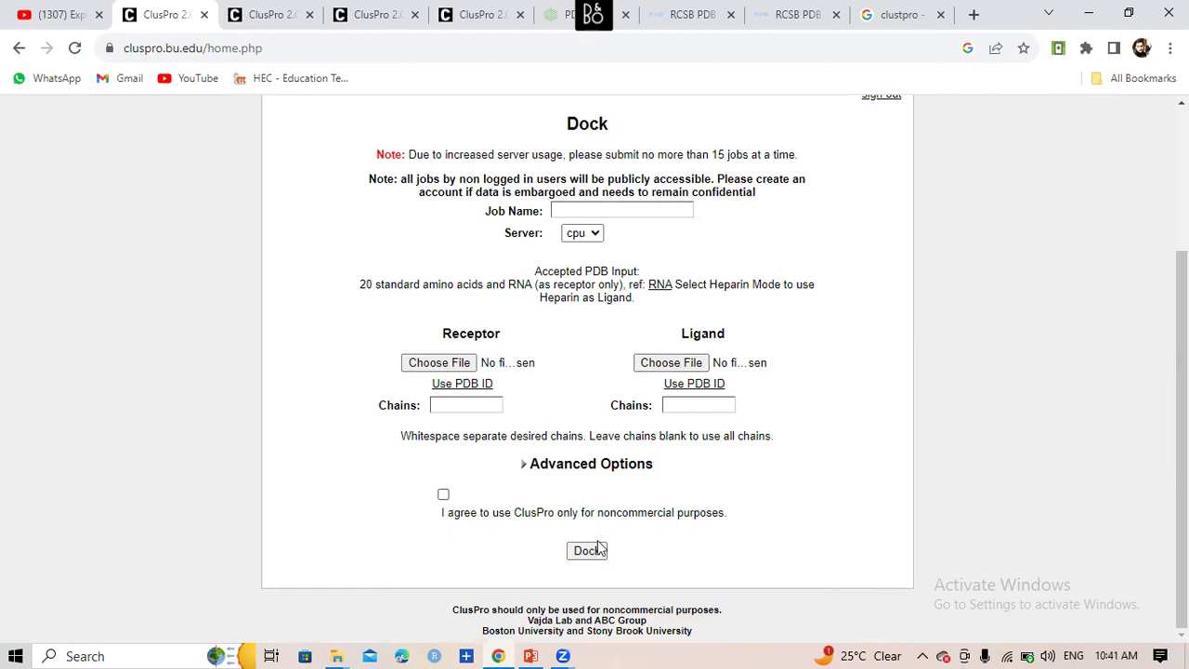
{"action": "left_click", "coordinate": [444, 494]}
{"action": "key", "text": "ctrl+Tab"}
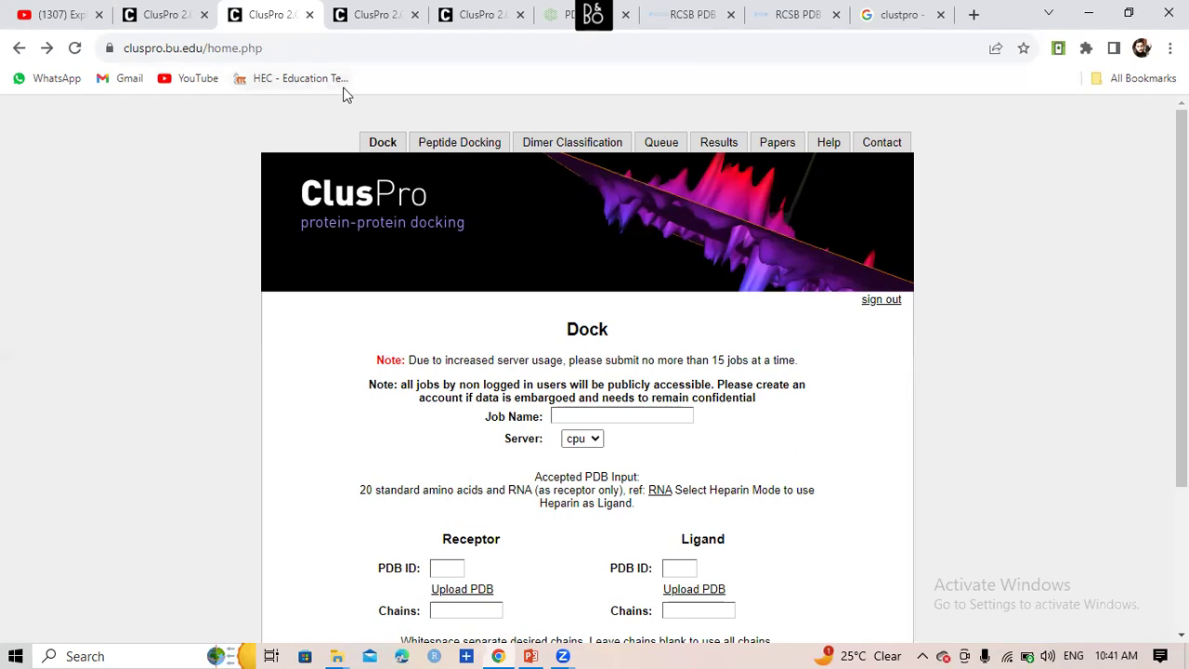
Go to the finished jobs list and open the neutral bce control job's models page.
{"action": "key", "text": "ctrl+Tab"}
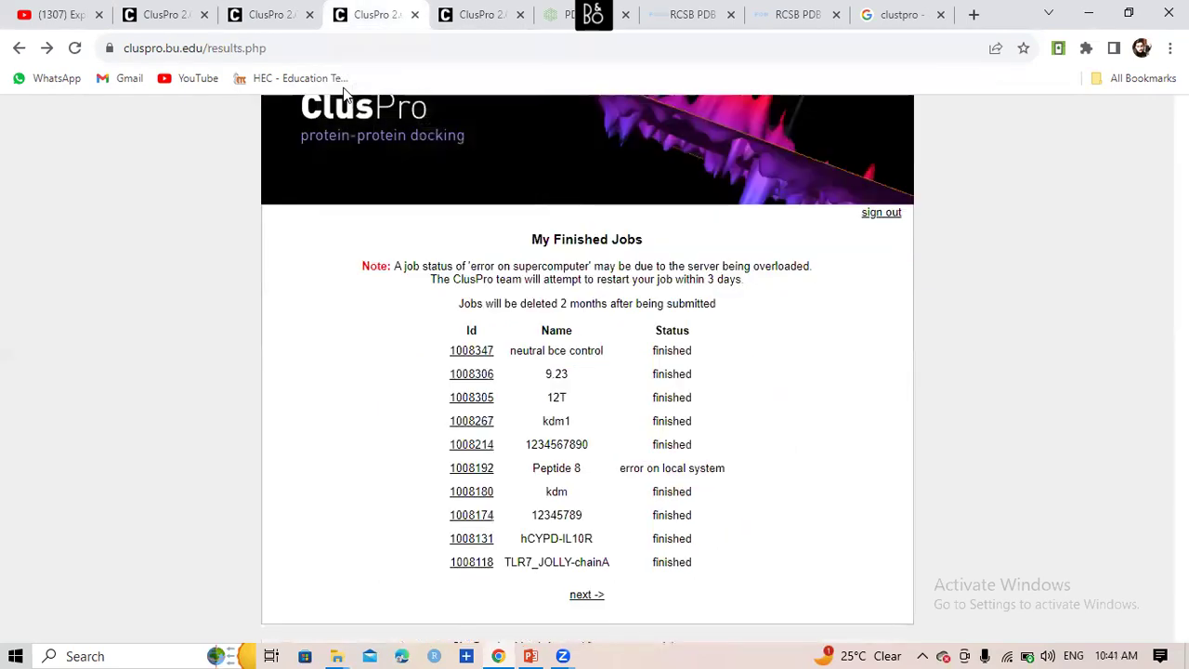
{"action": "key", "text": "ctrl+shift+Tab"}
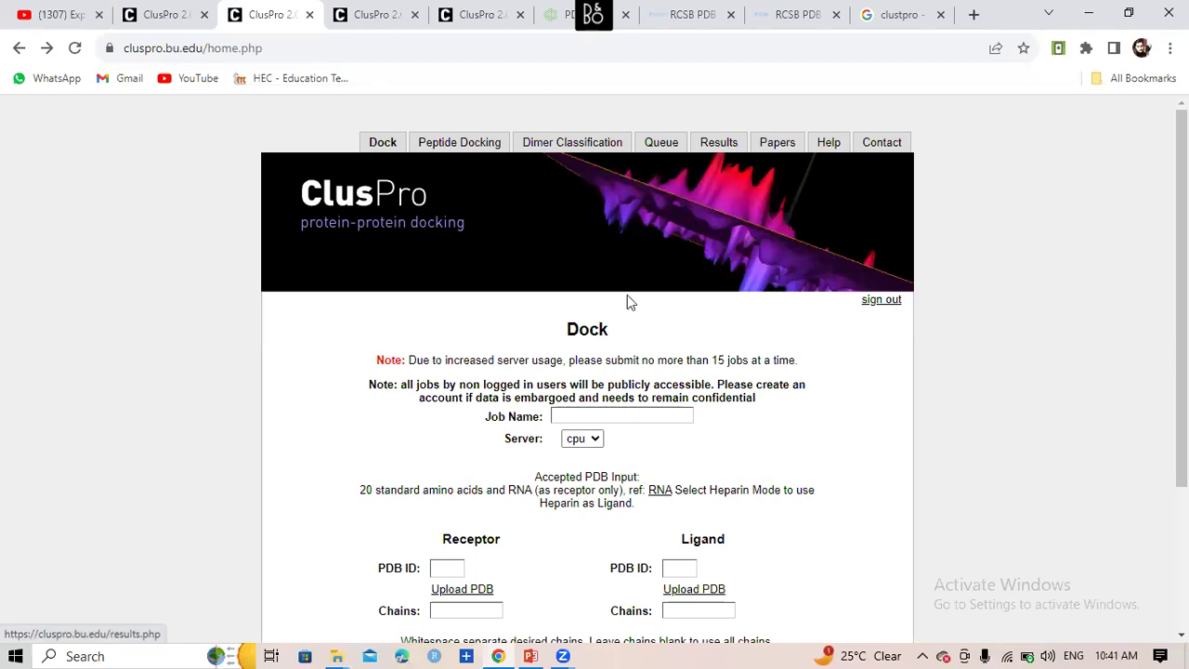
{"action": "key", "text": "ctrl+Tab"}
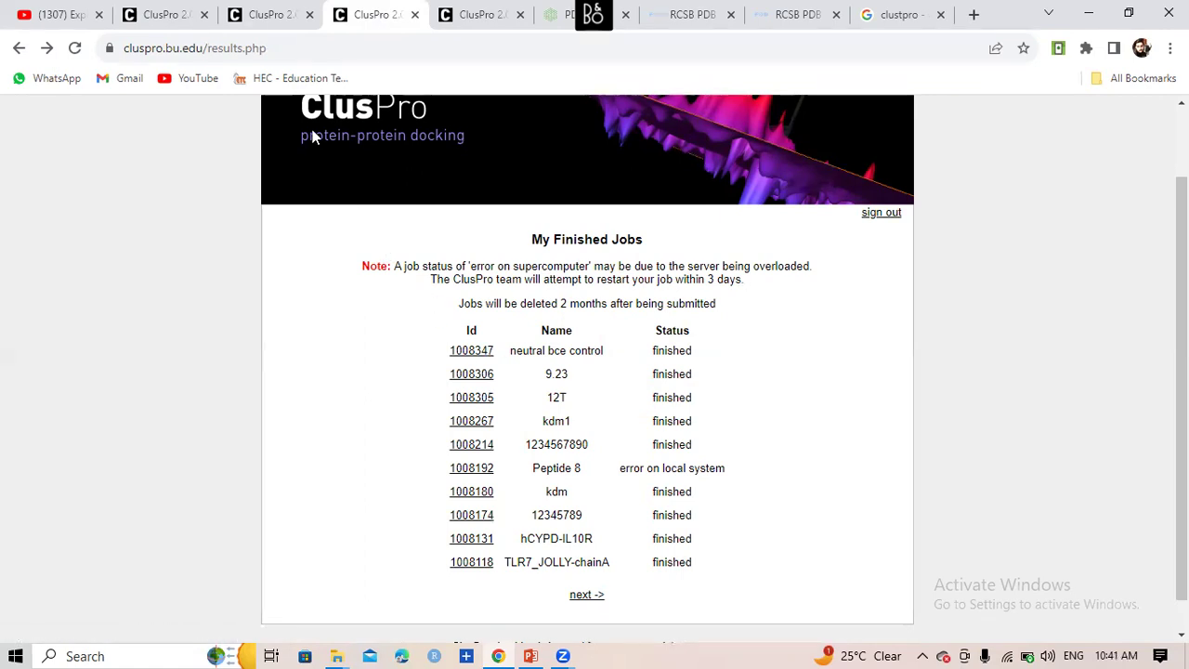
{"action": "left_click", "coordinate": [478, 14]}
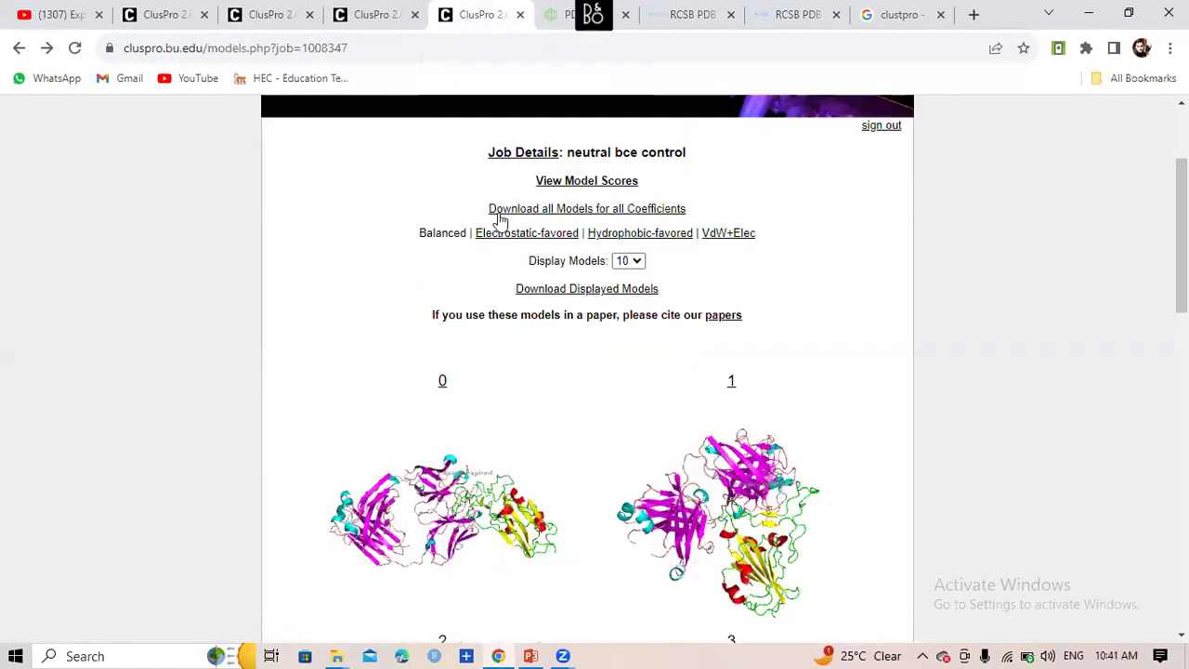
Look over the neutral bce control model thumbnails, then request View Model Scores.
{"action": "scroll", "coordinate": [639, 379], "scroll_direction": "down", "scroll_amount": 3}
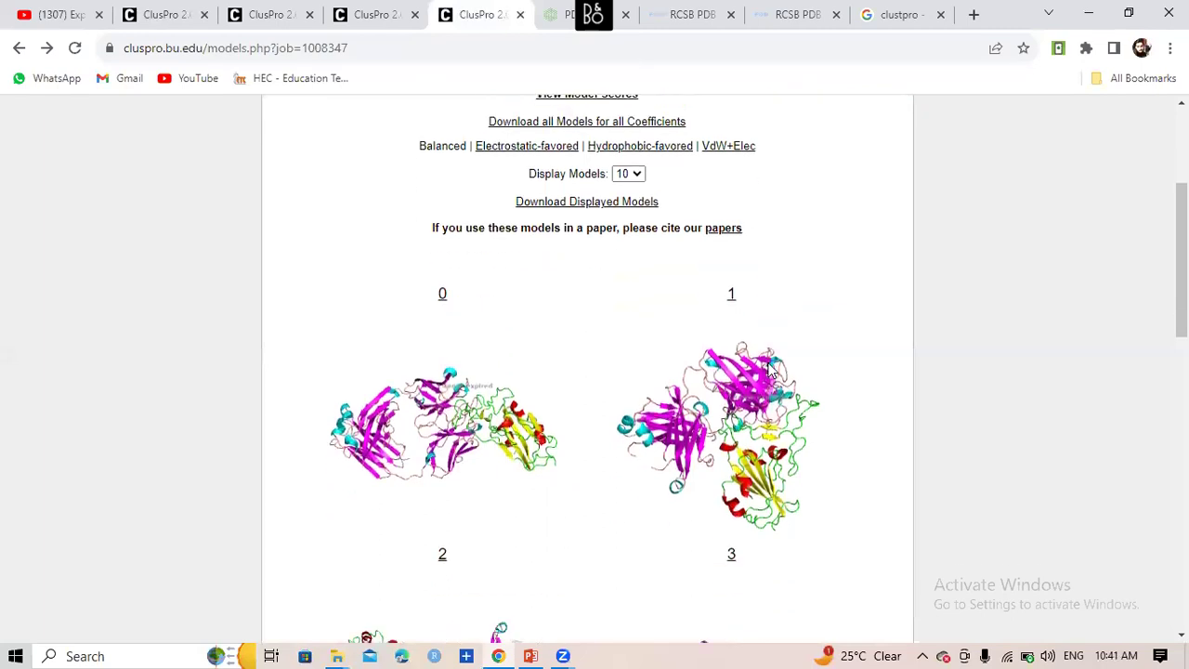
{"action": "scroll", "coordinate": [545, 344], "scroll_direction": "up", "scroll_amount": 1}
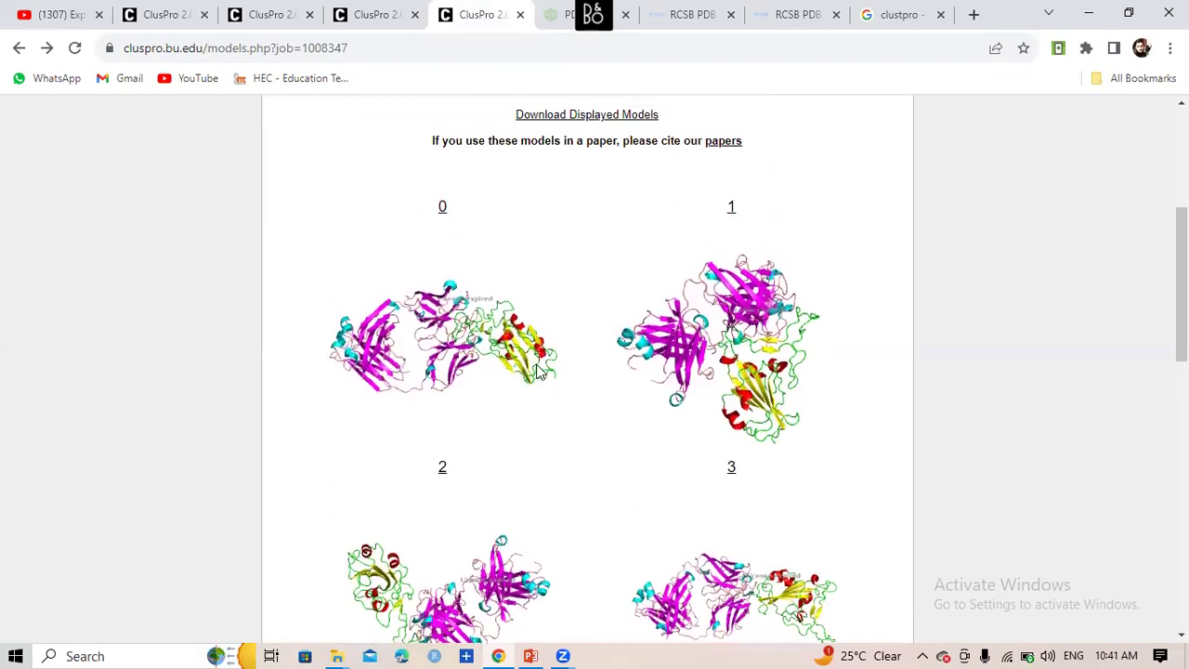
{"action": "scroll", "coordinate": [504, 395], "scroll_direction": "up", "scroll_amount": 2}
{"action": "scroll", "coordinate": [504, 393], "scroll_direction": "down", "scroll_amount": 2}
{"action": "scroll", "coordinate": [594, 425], "scroll_direction": "up", "scroll_amount": 1}
{"action": "scroll", "coordinate": [594, 425], "scroll_direction": "down", "scroll_amount": 2}
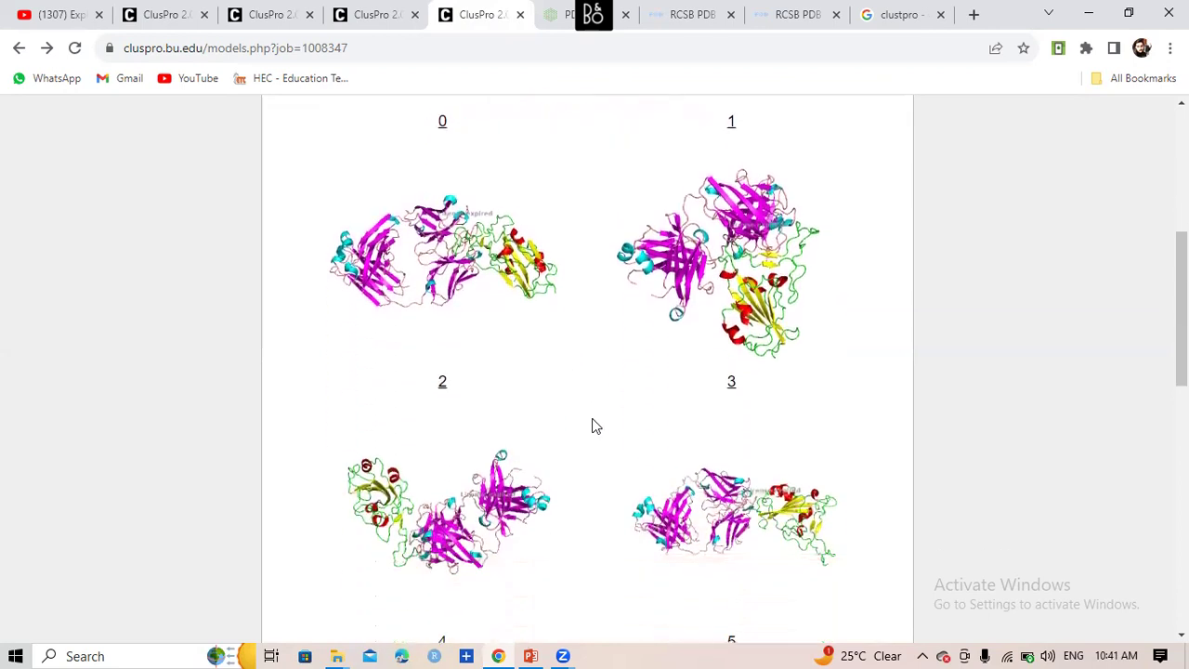
{"action": "scroll", "coordinate": [520, 402], "scroll_direction": "up", "scroll_amount": 3}
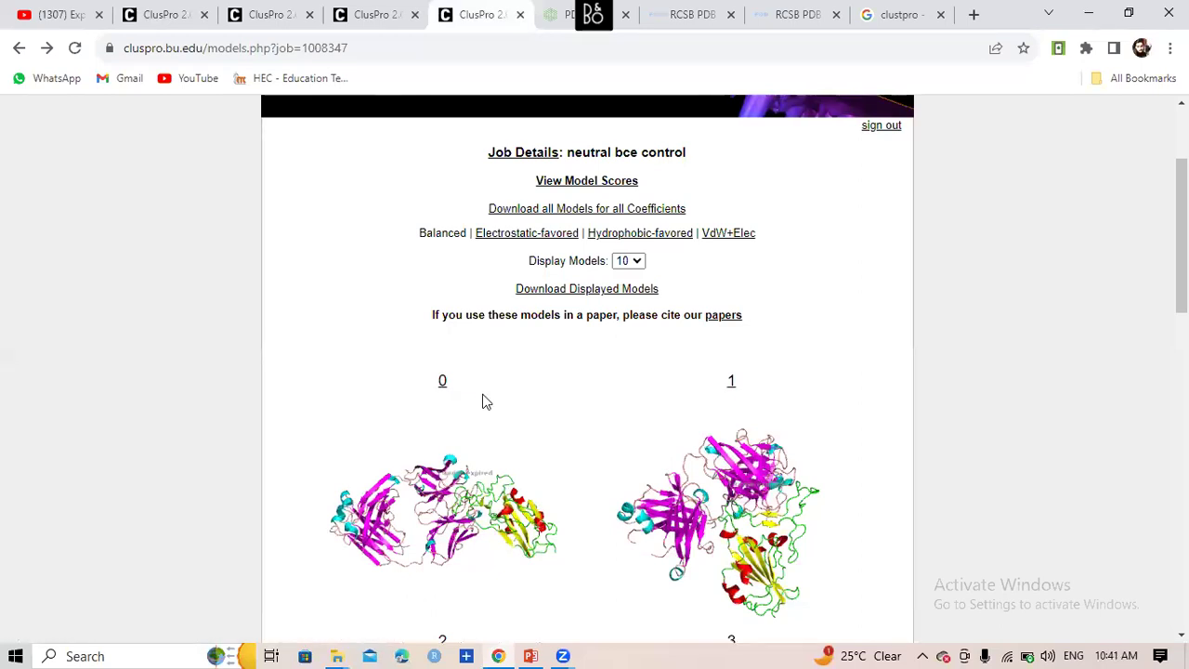
{"action": "scroll", "coordinate": [485, 398], "scroll_direction": "down", "scroll_amount": 1}
{"action": "scroll", "coordinate": [557, 429], "scroll_direction": "up", "scroll_amount": 1}
{"action": "scroll", "coordinate": [595, 443], "scroll_direction": "down", "scroll_amount": 4}
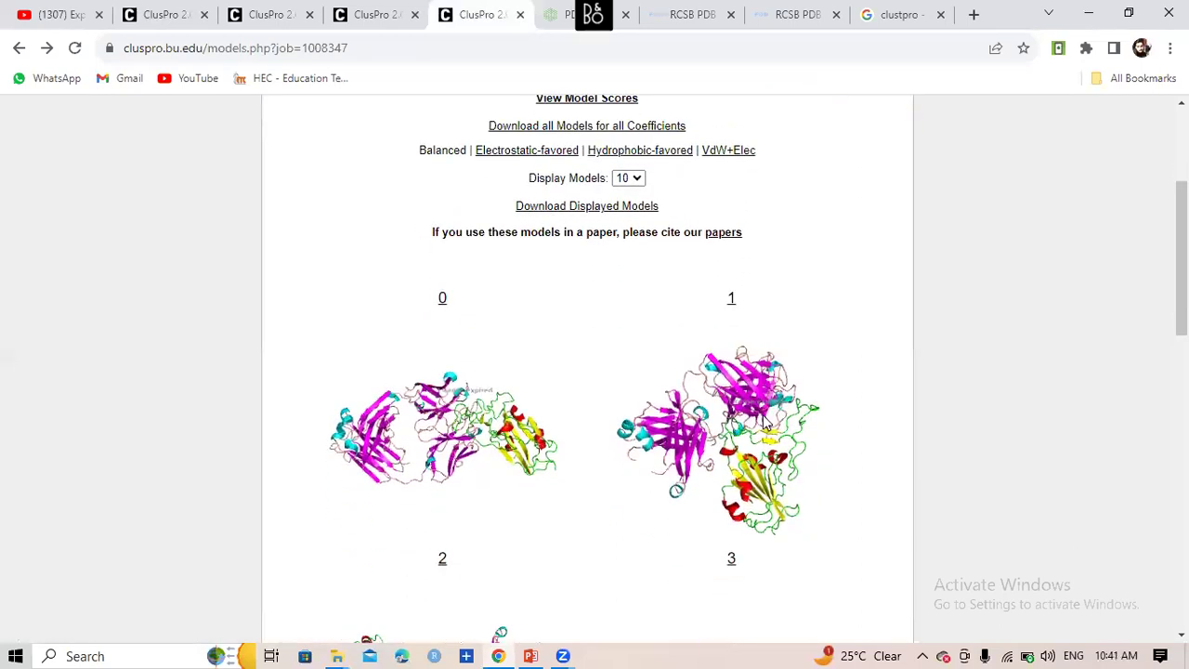
{"action": "scroll", "coordinate": [646, 472], "scroll_direction": "up", "scroll_amount": 5}
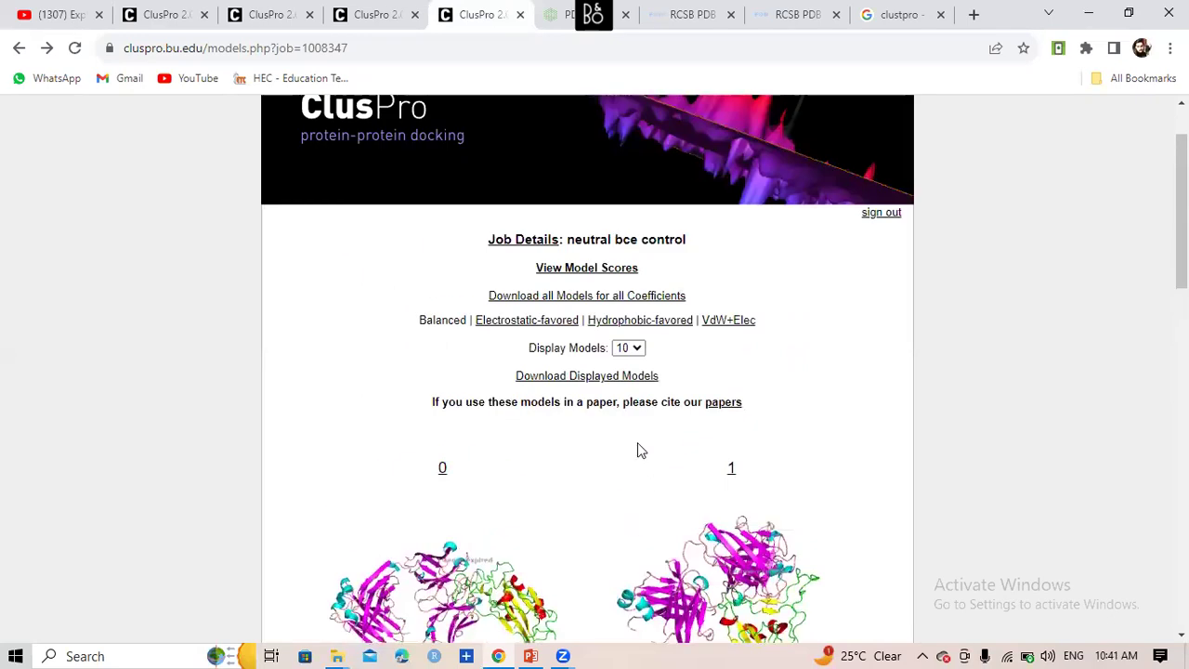
{"action": "left_click", "coordinate": [587, 273]}
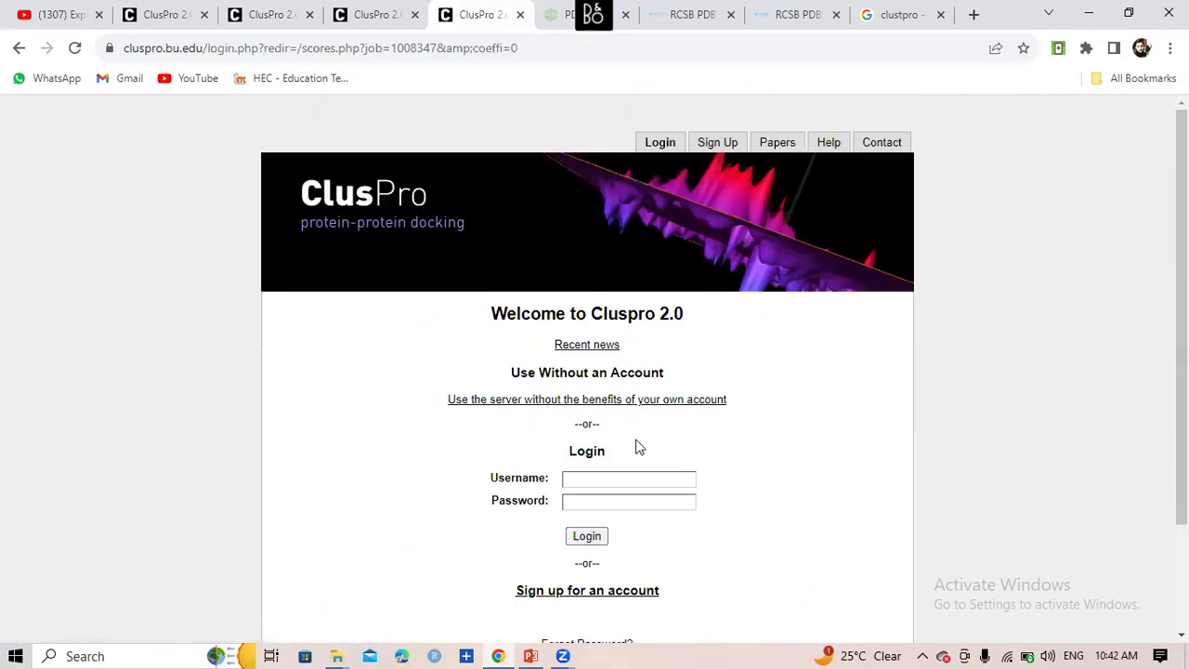
Return to the finished jobs list and open neutral bce control's Balanced cluster scores table.
{"action": "scroll", "coordinate": [637, 449], "scroll_direction": "down", "scroll_amount": 2}
{"action": "scroll", "coordinate": [638, 449], "scroll_direction": "up", "scroll_amount": 2}
{"action": "key", "text": "ctrl+shift+Tab"}
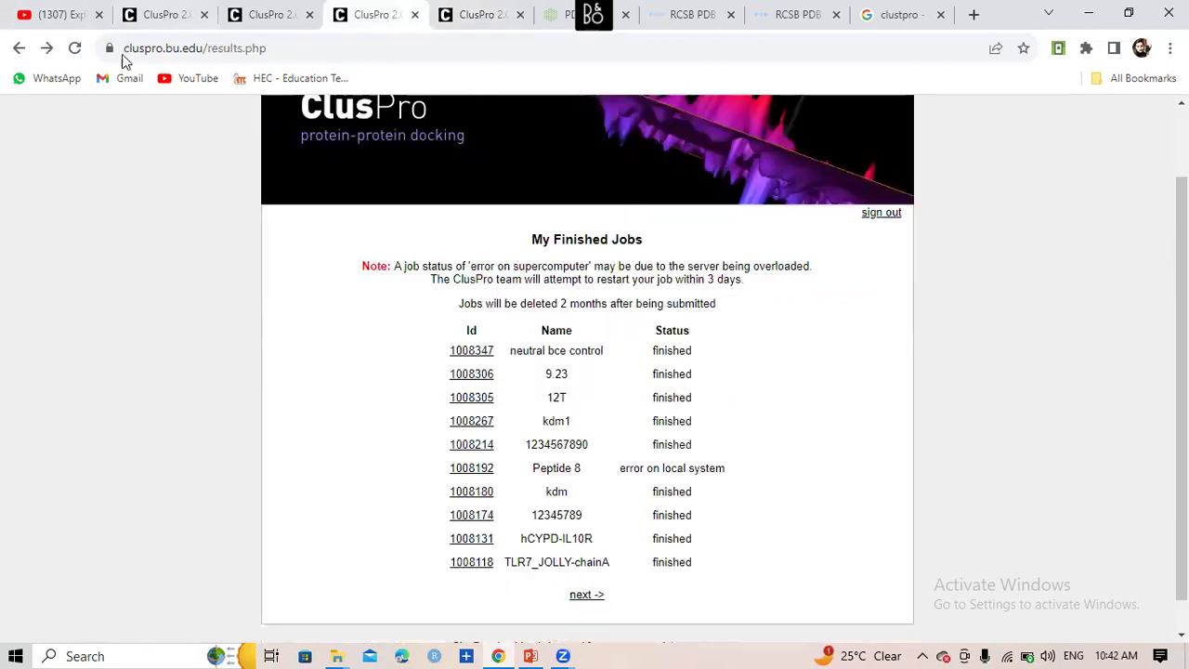
{"action": "key", "text": "ctrl+Tab"}
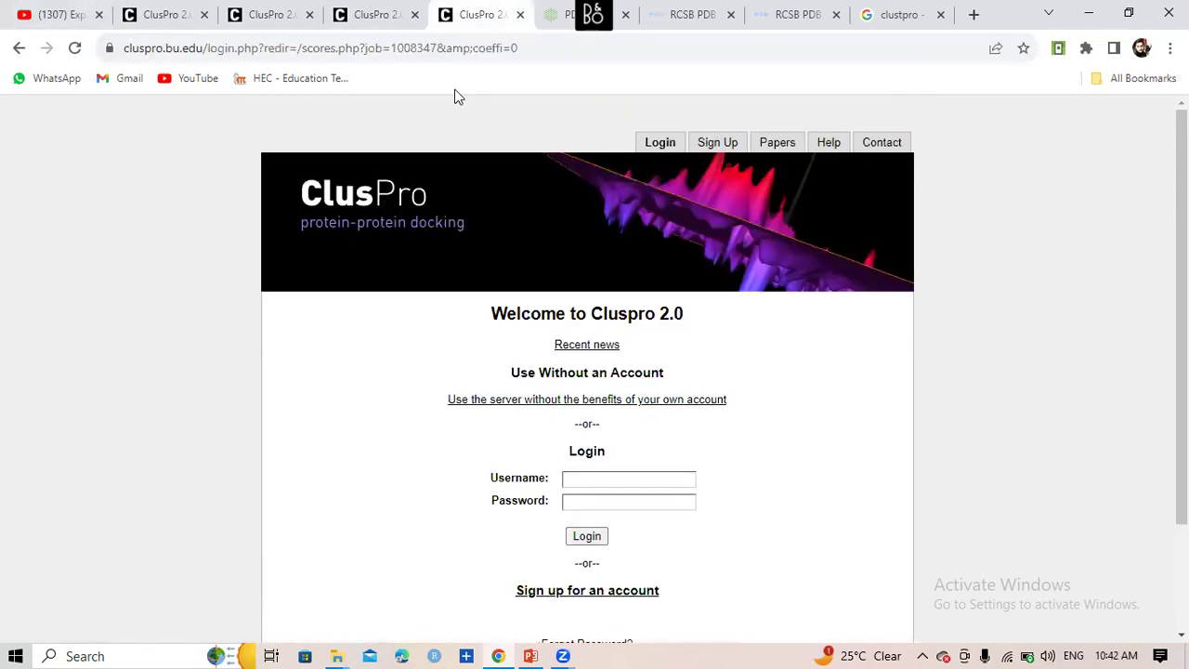
{"action": "key", "text": "ctrl+shift+Tab"}
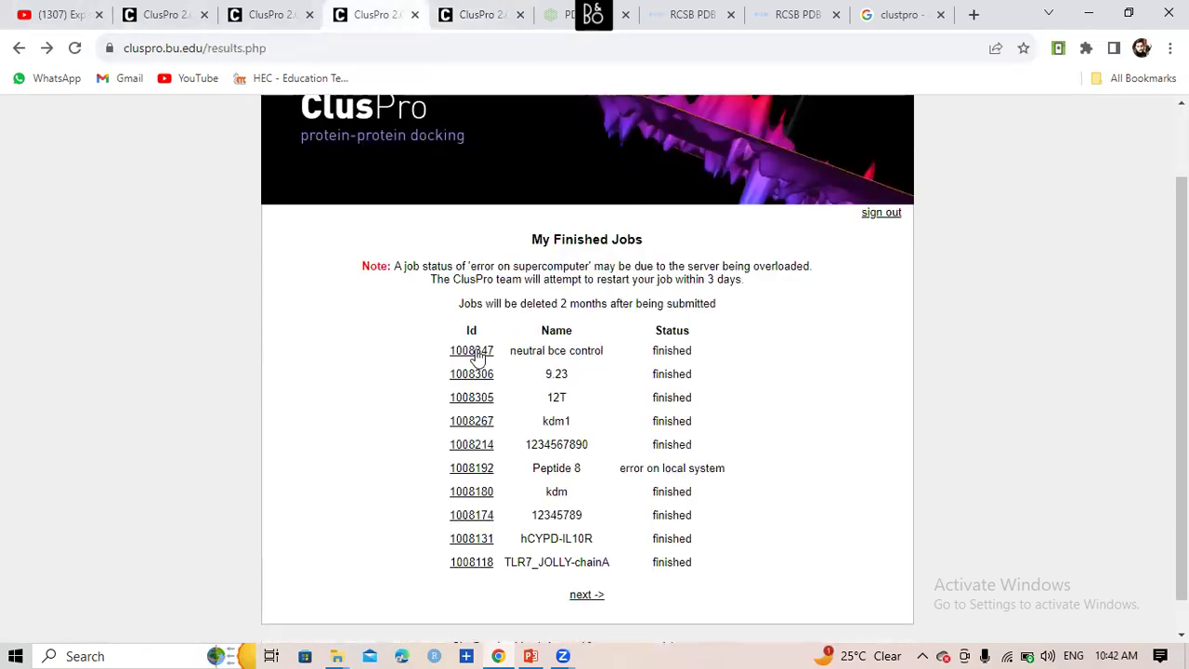
{"action": "left_click", "coordinate": [481, 352]}
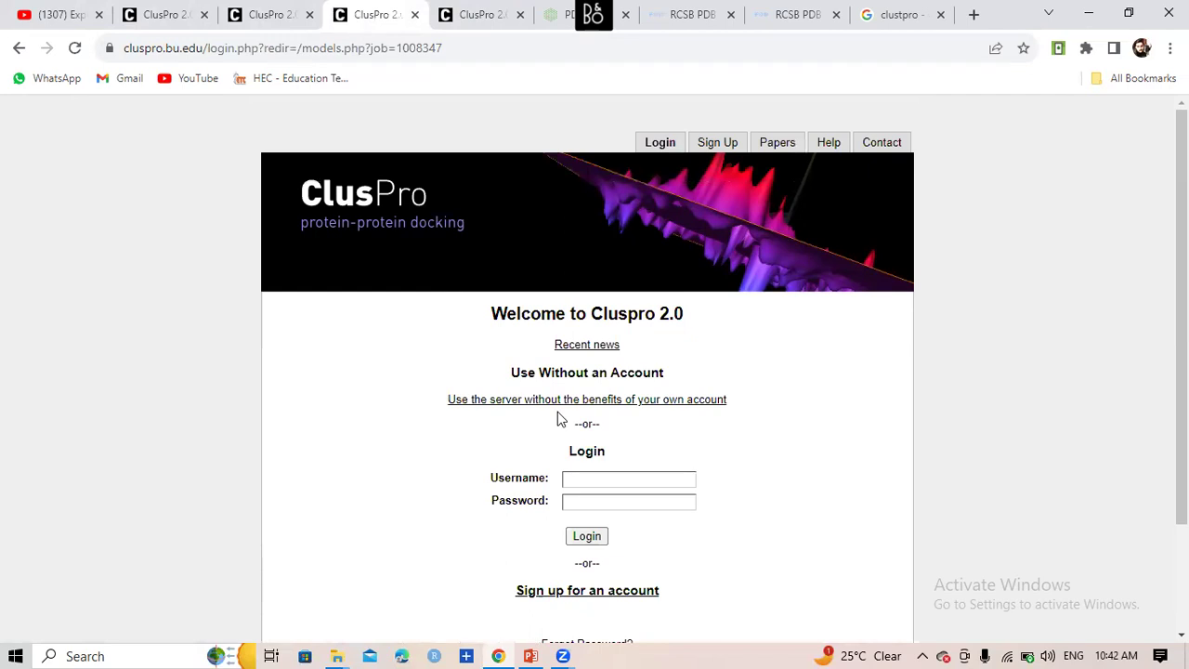
{"action": "scroll", "coordinate": [713, 494], "scroll_direction": "down", "scroll_amount": 2}
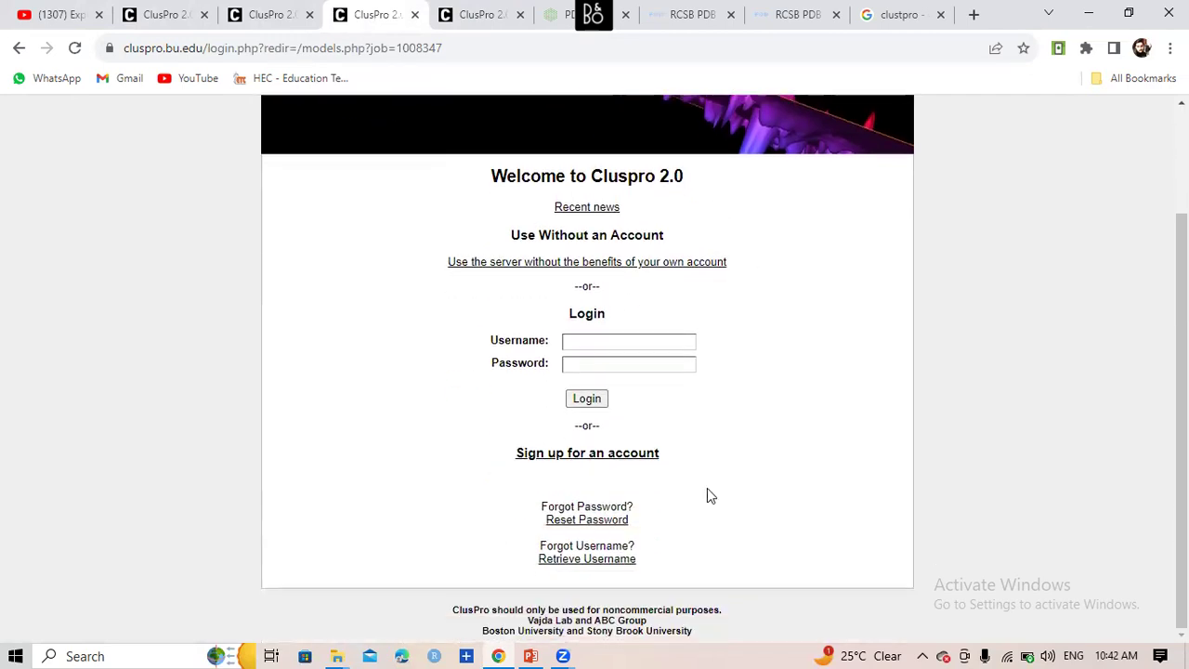
{"action": "scroll", "coordinate": [706, 497], "scroll_direction": "up", "scroll_amount": 2}
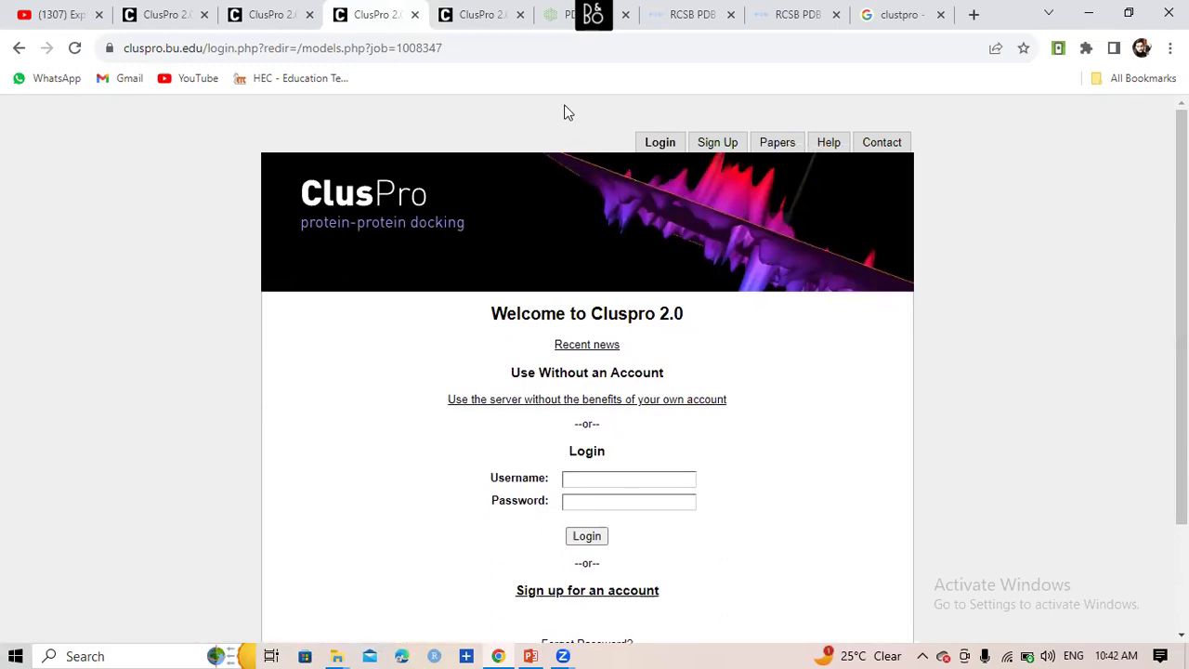
{"action": "mouse_move", "coordinate": [595, 10]}
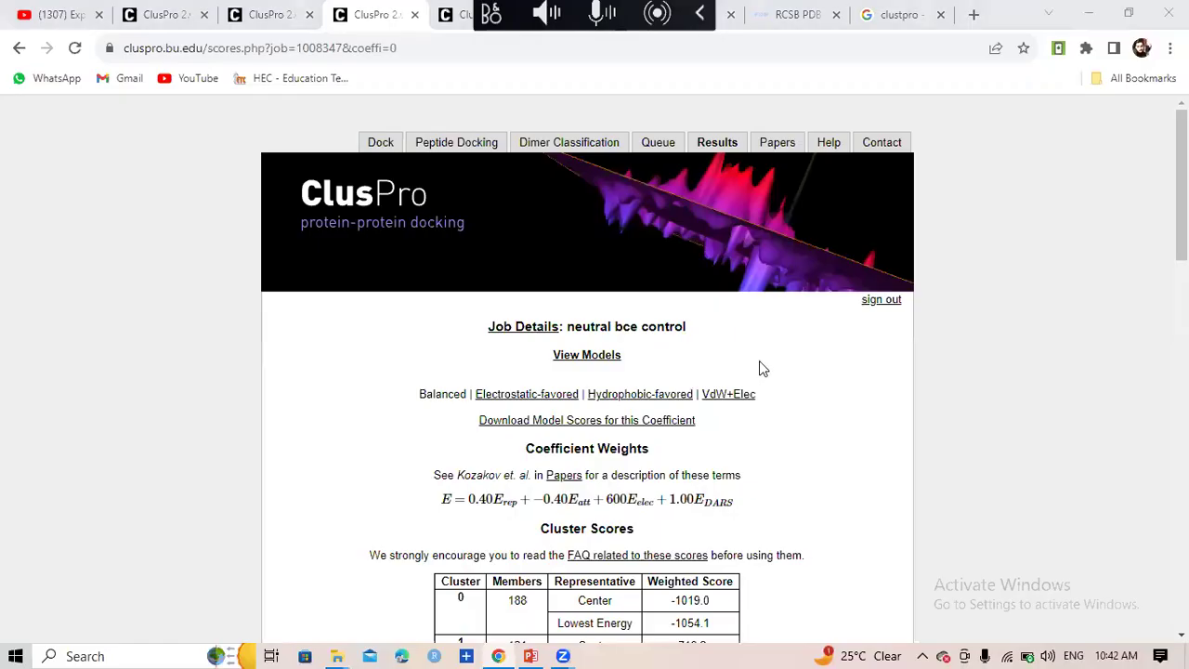
{"action": "scroll", "coordinate": [759, 367], "scroll_direction": "down", "scroll_amount": 2}
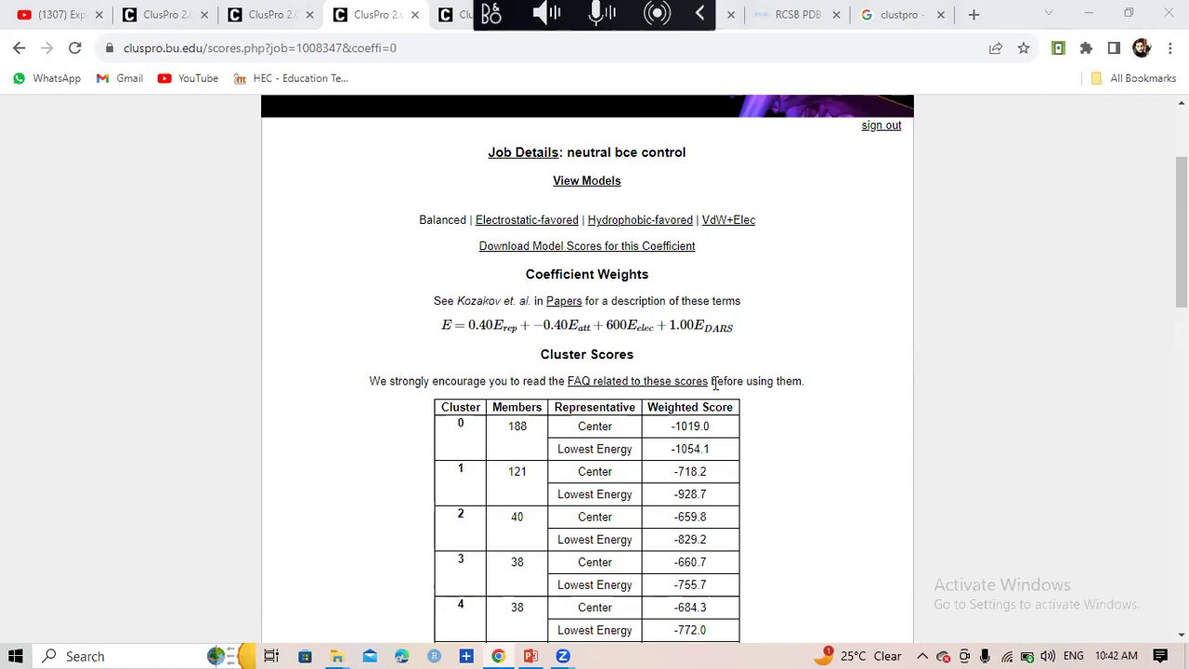
{"action": "scroll", "coordinate": [743, 376], "scroll_direction": "down", "scroll_amount": 2}
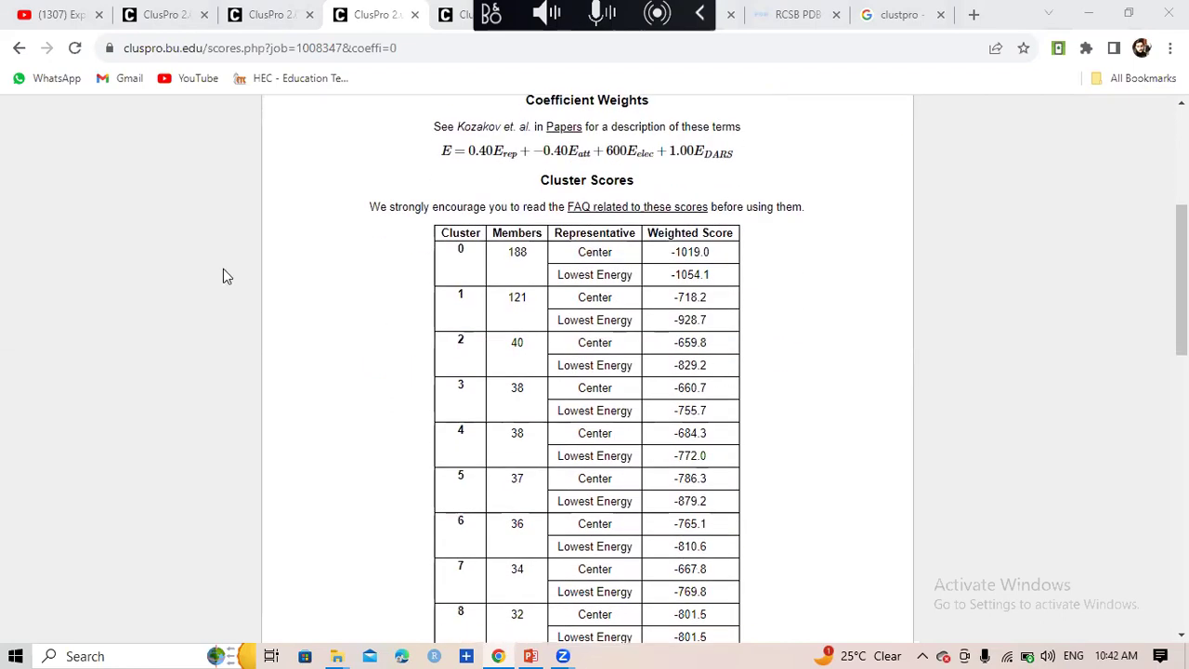
{"action": "key", "text": "ctrl+shift+Tab"}
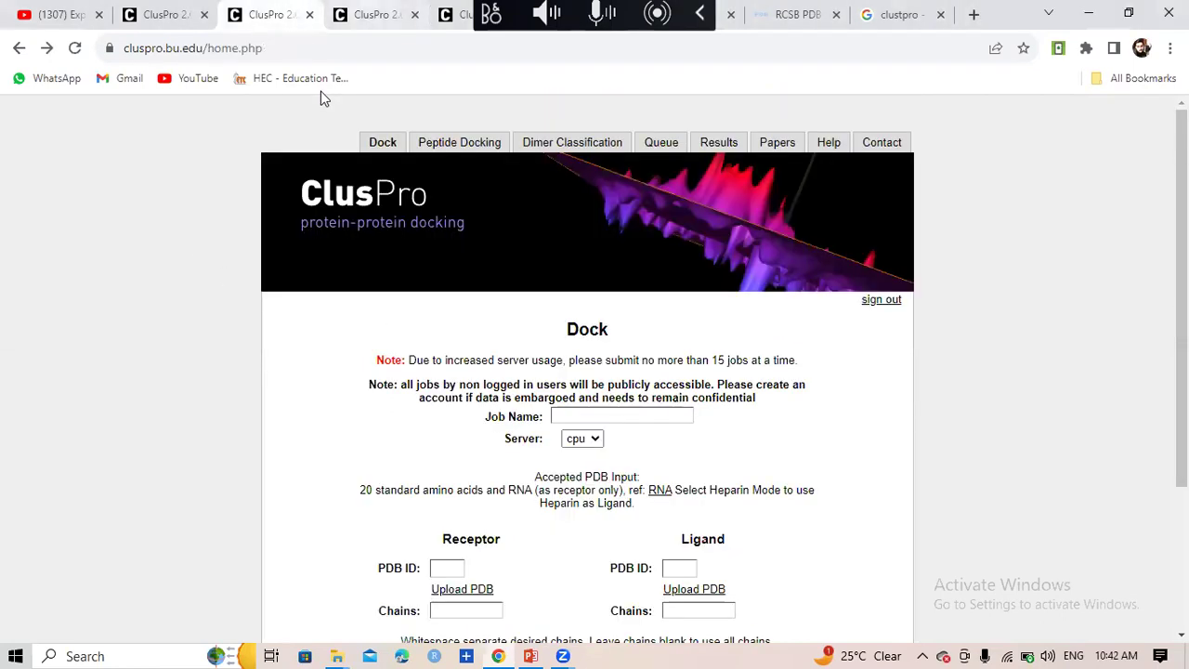
{"action": "key", "text": "ctrl+Tab"}
{"action": "key", "text": "ctrl+Tab"}
{"action": "key", "text": "ctrl+shift+Tab"}
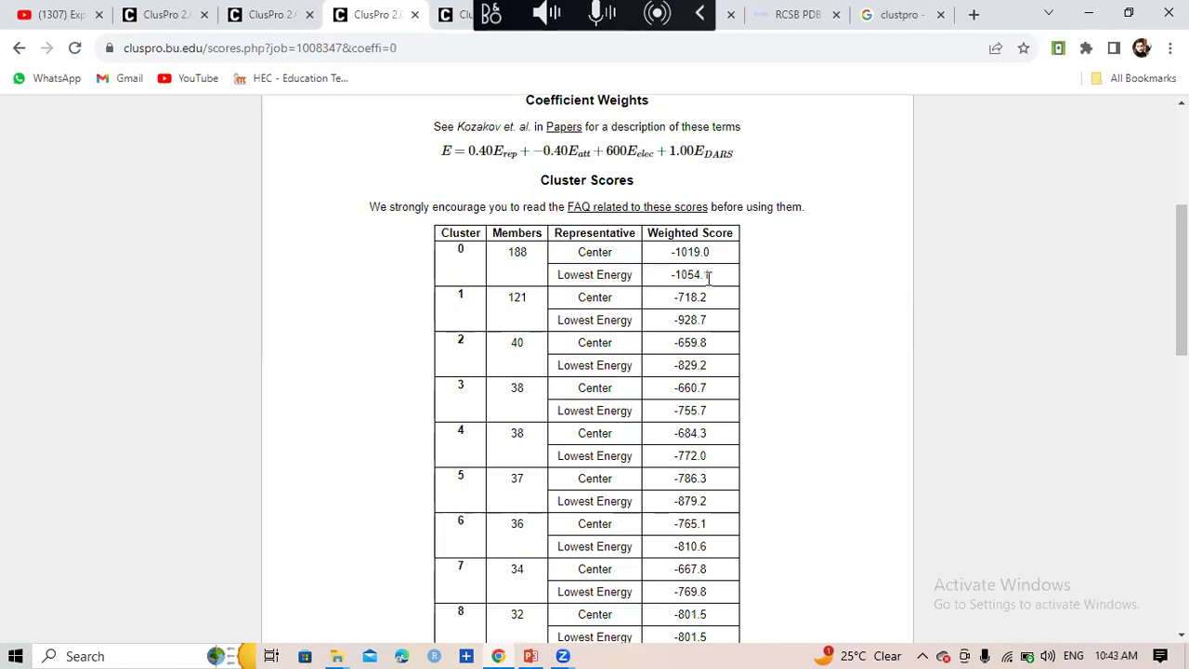
{"action": "double_click", "coordinate": [509, 254]}
{"action": "scroll", "coordinate": [614, 322], "scroll_direction": "down", "scroll_amount": 1}
{"action": "scroll", "coordinate": [585, 298], "scroll_direction": "down", "scroll_amount": 1}
{"action": "scroll", "coordinate": [547, 271], "scroll_direction": "up", "scroll_amount": 2}
Return to the models page and download model 0 as model.000.00.pdb.
{"action": "left_click", "coordinate": [14, 48]}
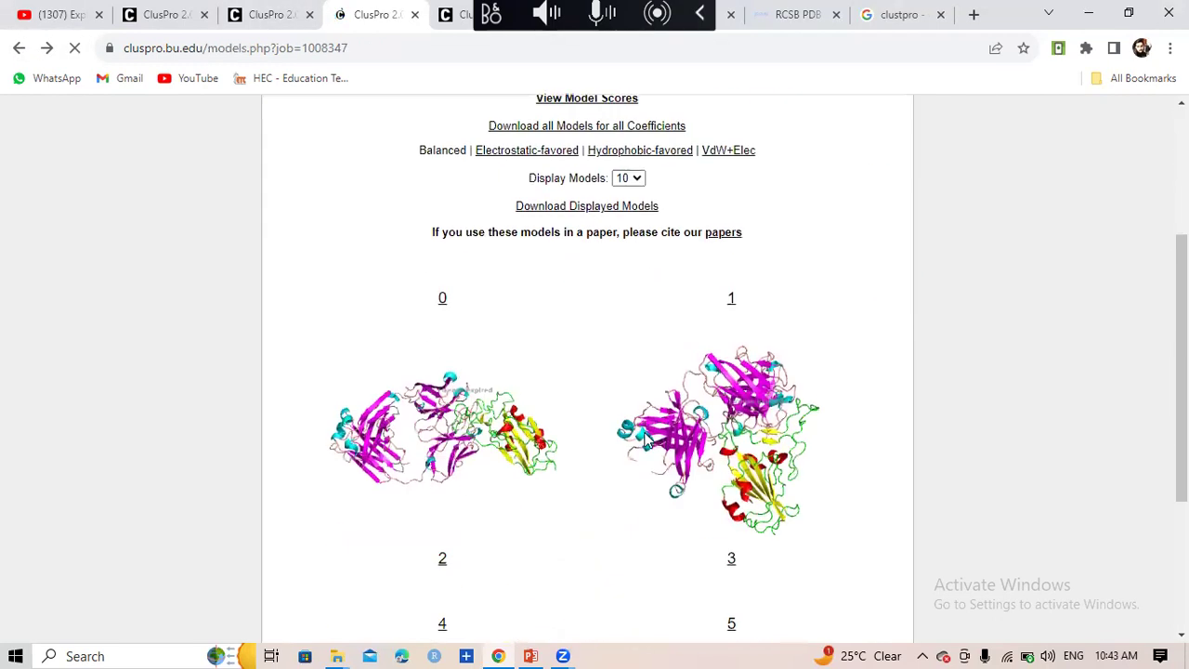
{"action": "left_click", "coordinate": [464, 334]}
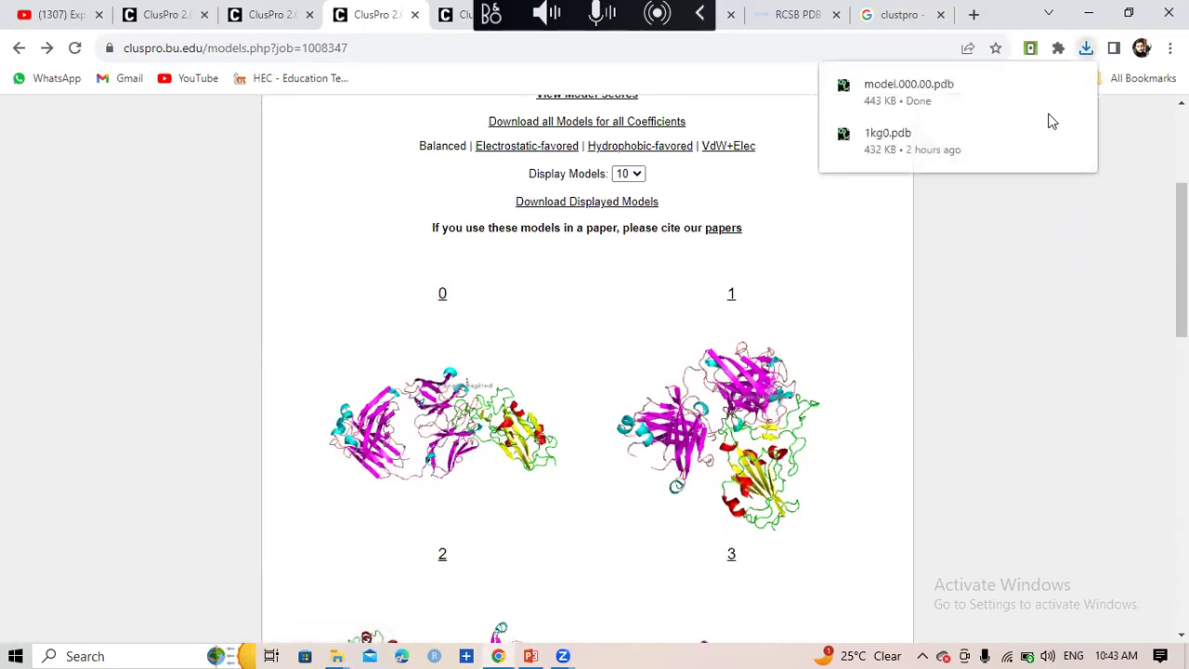
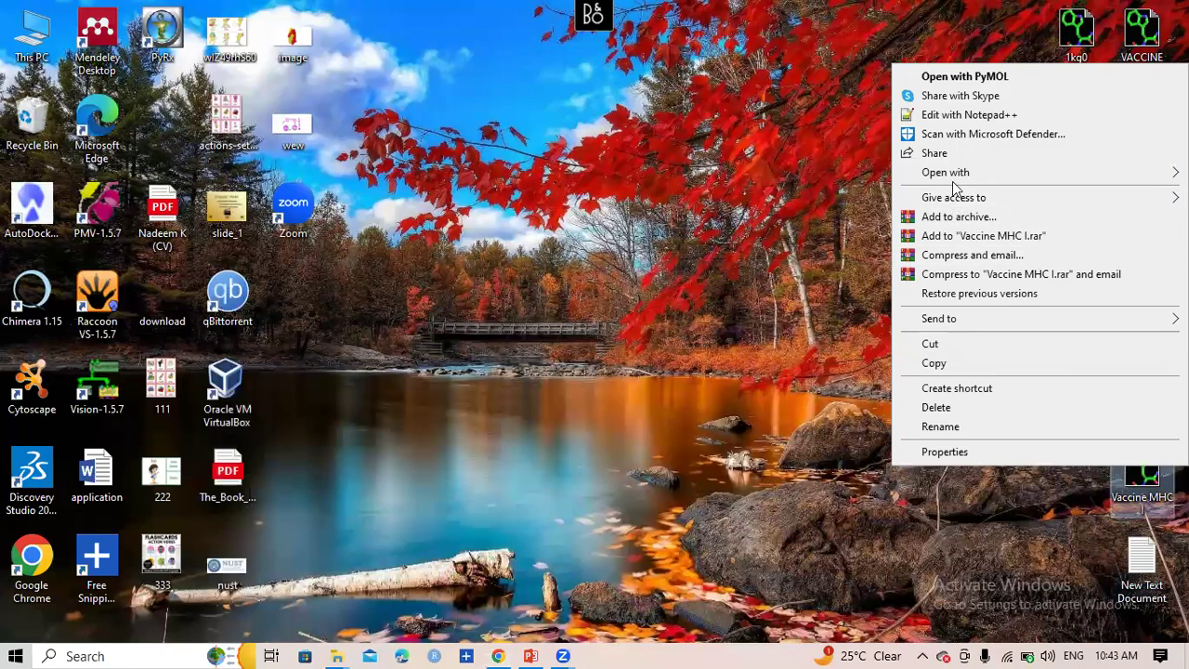
Open the Vaccine MHC I file in PyMOL Molecular Graphics System and skip the activation prompt.
{"action": "mouse_move", "coordinate": [966, 172]}
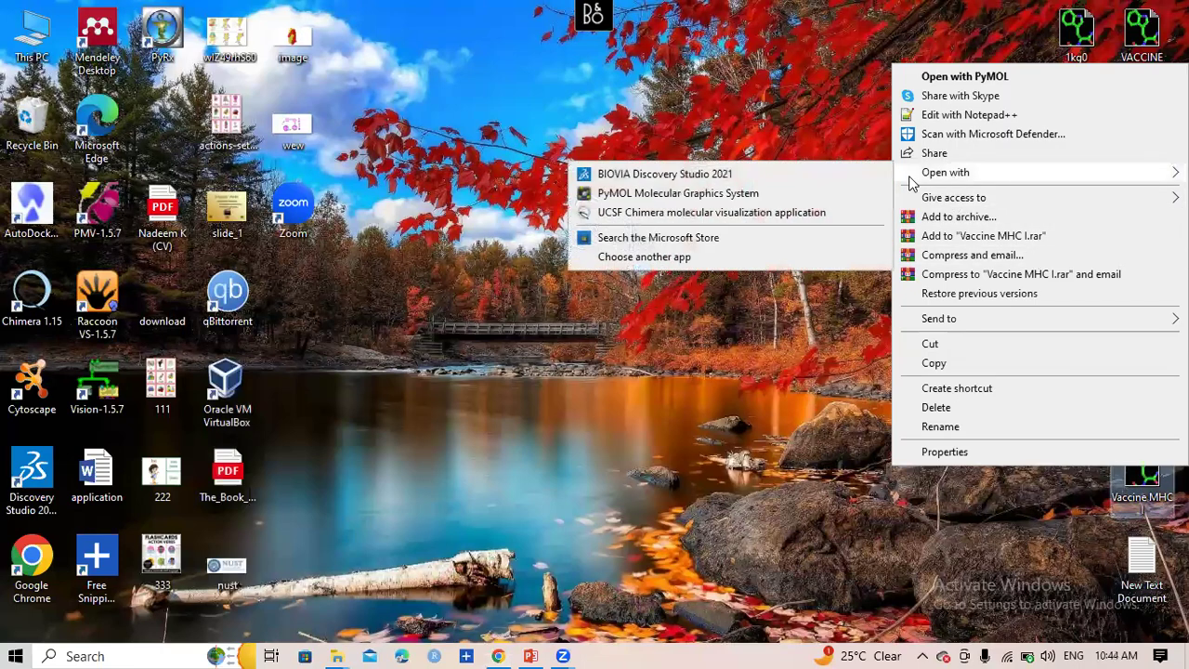
{"action": "left_click", "coordinate": [761, 192]}
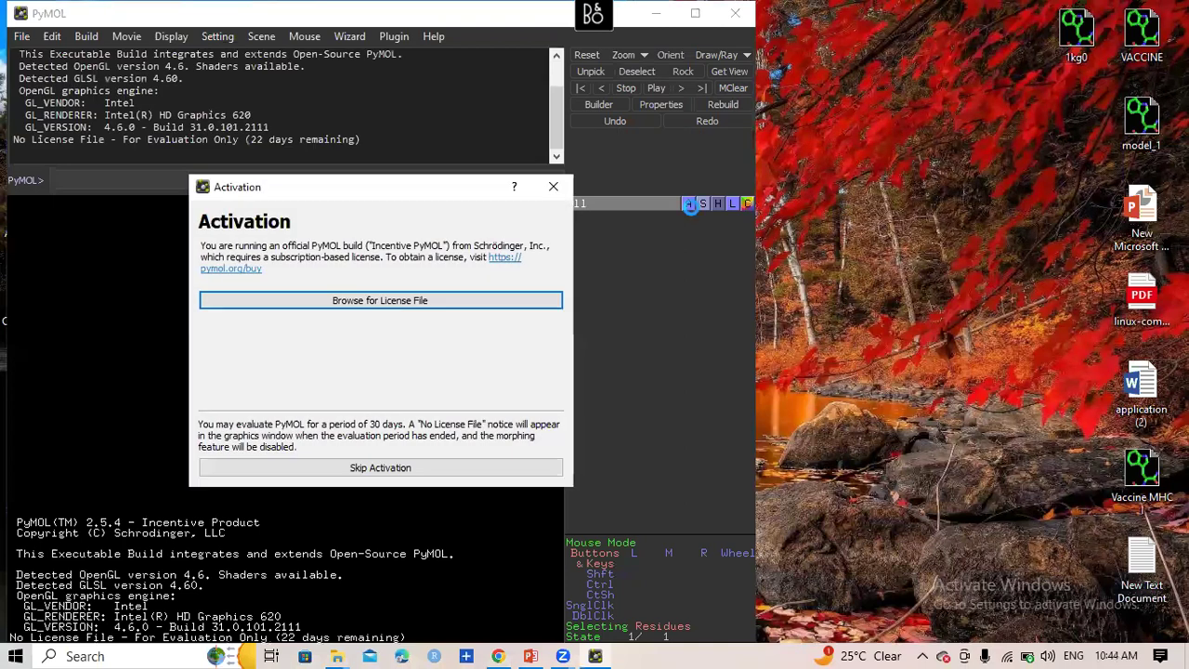
{"action": "left_click", "coordinate": [553, 185]}
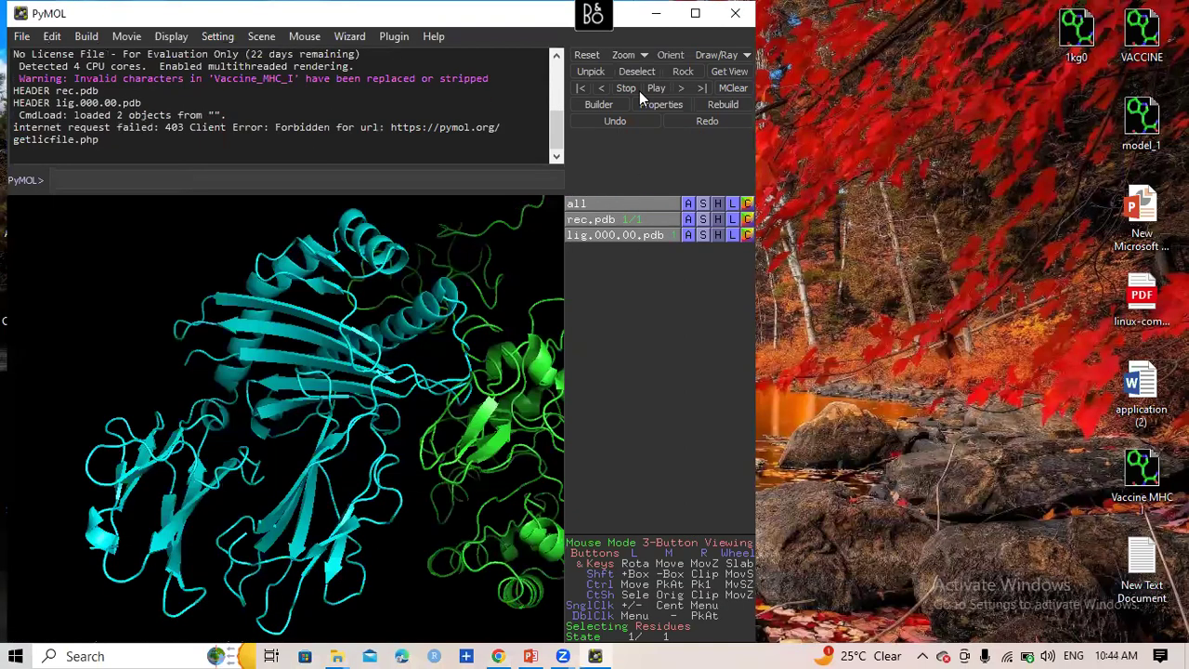
Maximize PyMOL, rotate the docked receptor–ligand complex to inspect the interface, then close PyMOL.
{"action": "key", "text": "super+Up"}
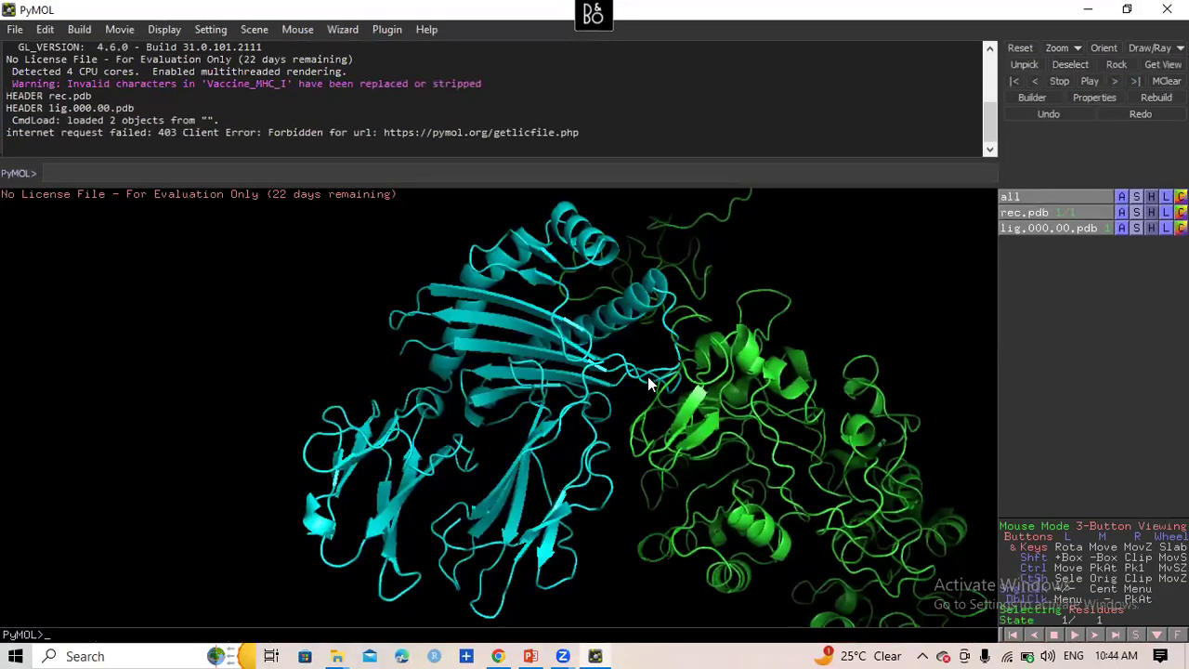
{"action": "left_click_drag", "start_coordinate": [663, 380], "coordinate": [506, 268]}
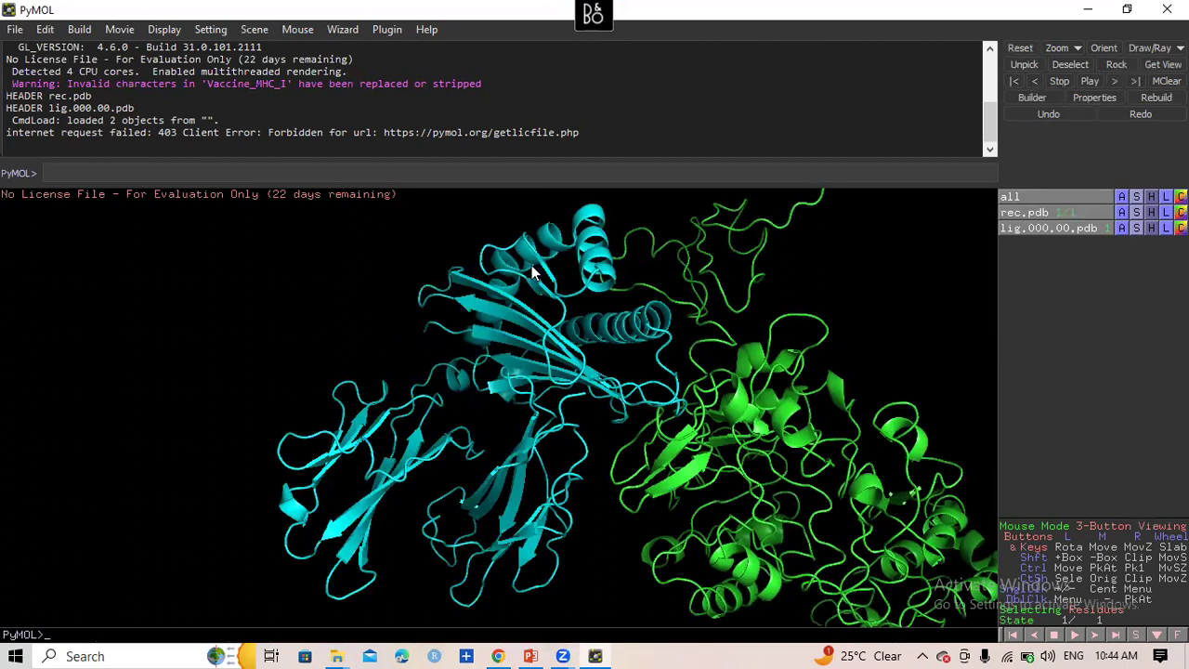
{"action": "left_click_drag", "start_coordinate": [814, 382], "coordinate": [731, 329]}
{"action": "mouse_move", "coordinate": [621, 336]}
{"action": "left_mouse_down"}
{"action": "mouse_move", "coordinate": [585, 344]}
{"action": "mouse_move", "coordinate": [599, 342]}
{"action": "left_mouse_up"}
{"action": "left_click_drag", "start_coordinate": [648, 413], "coordinate": [648, 401]}
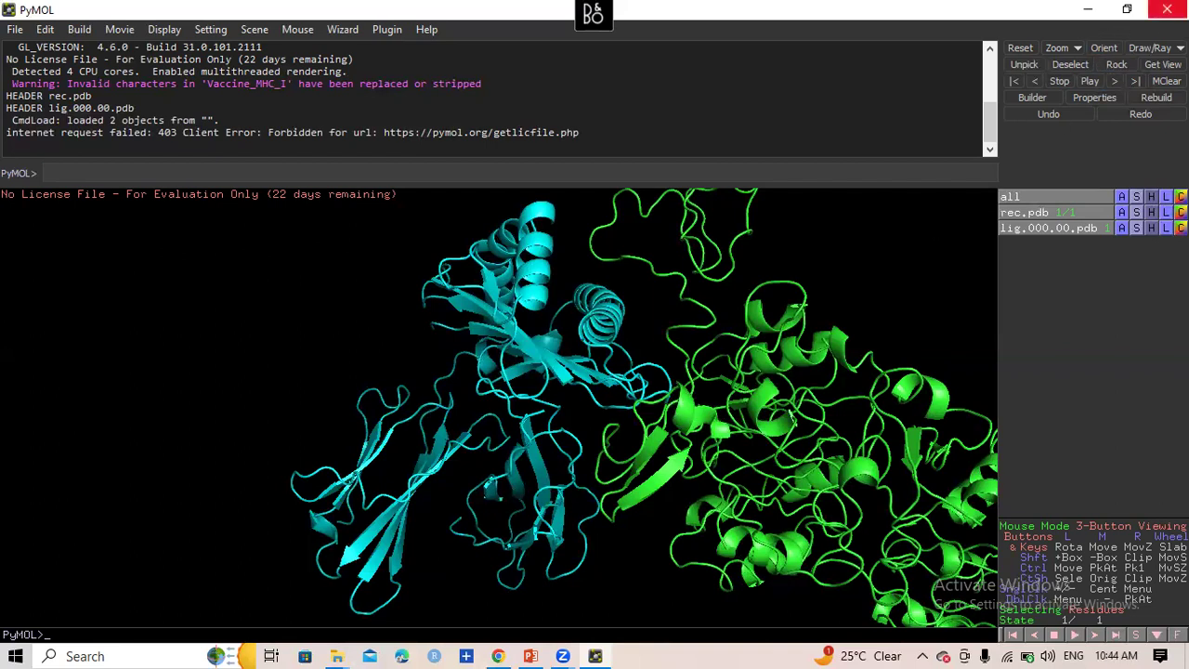
{"action": "left_click", "coordinate": [1166, 10]}
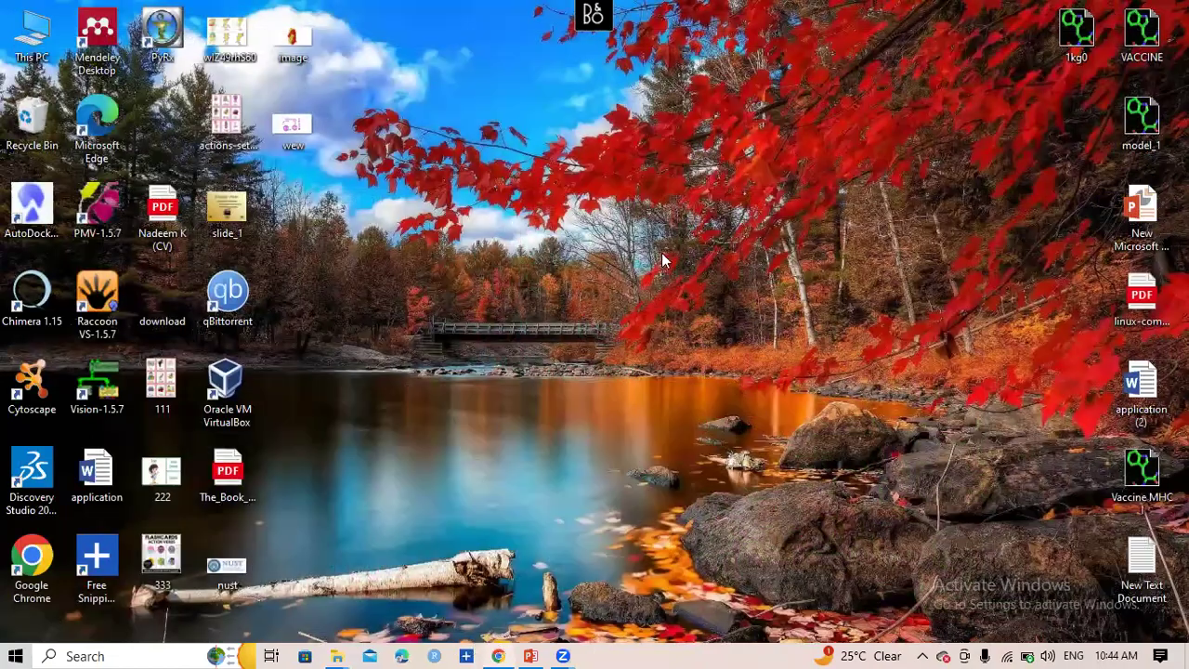
Back in Chrome, replace the clustpro search with a Google search for pdbsum and return to PDBsum.
{"action": "key", "text": "alt+Tab"}
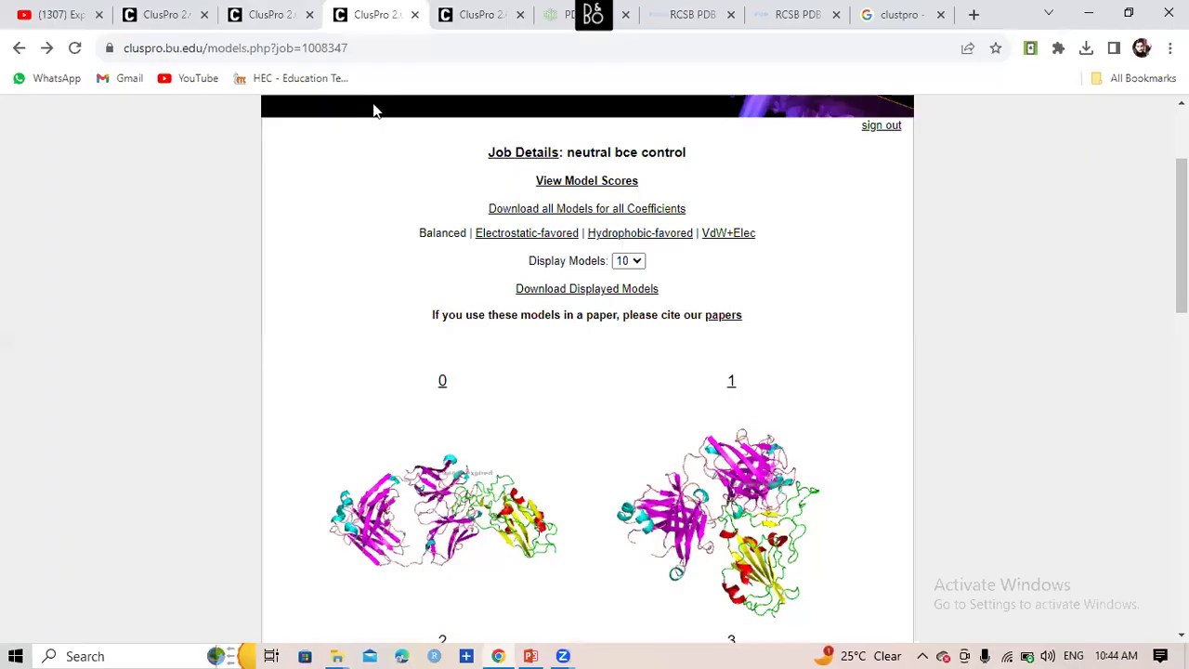
{"action": "key", "text": "ctrl+Tab"}
{"action": "key", "text": "ctrl+Tab"}
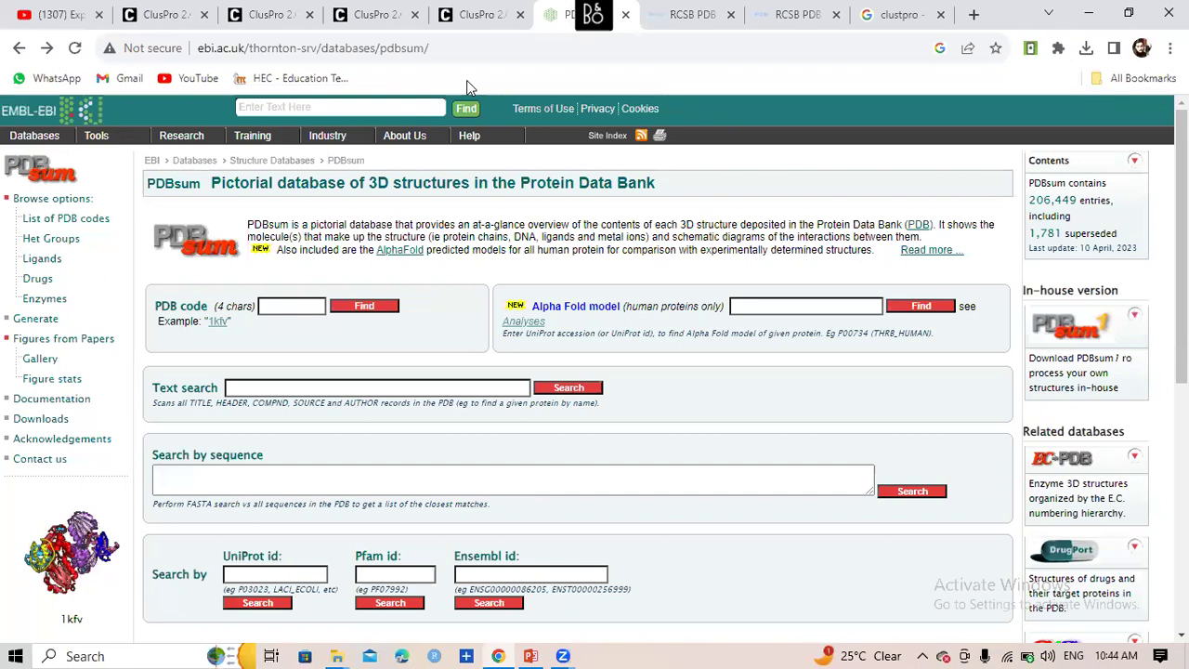
{"action": "left_click", "coordinate": [892, 15]}
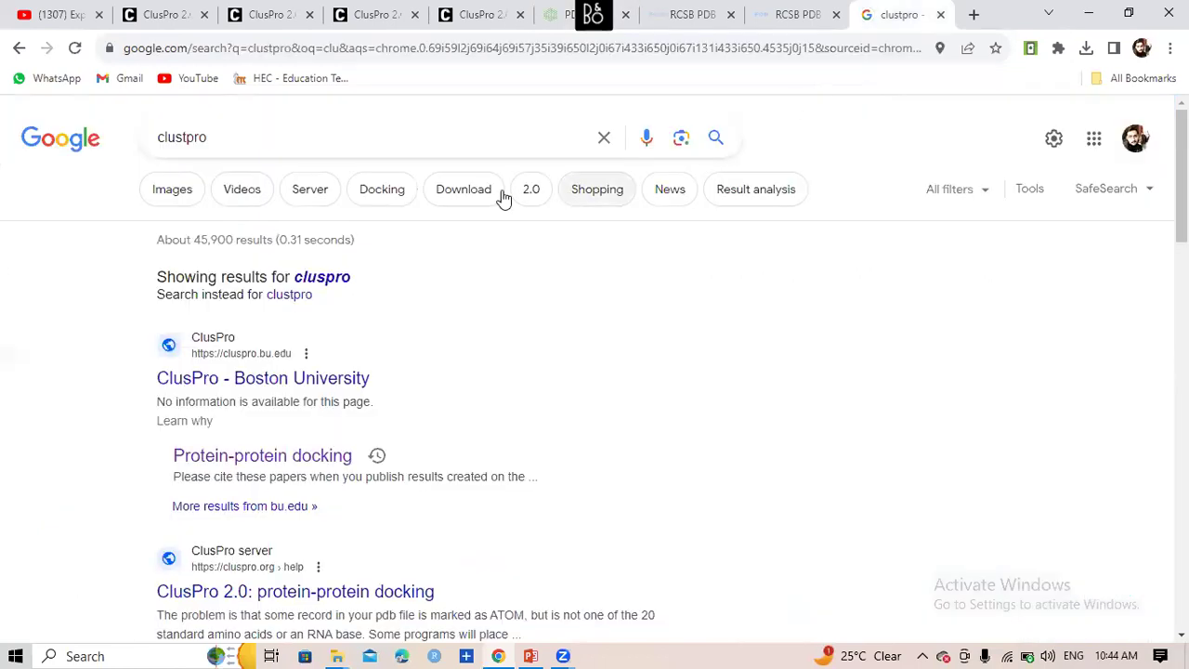
{"action": "left_click", "coordinate": [601, 139]}
{"action": "left_click", "coordinate": [350, 209]}
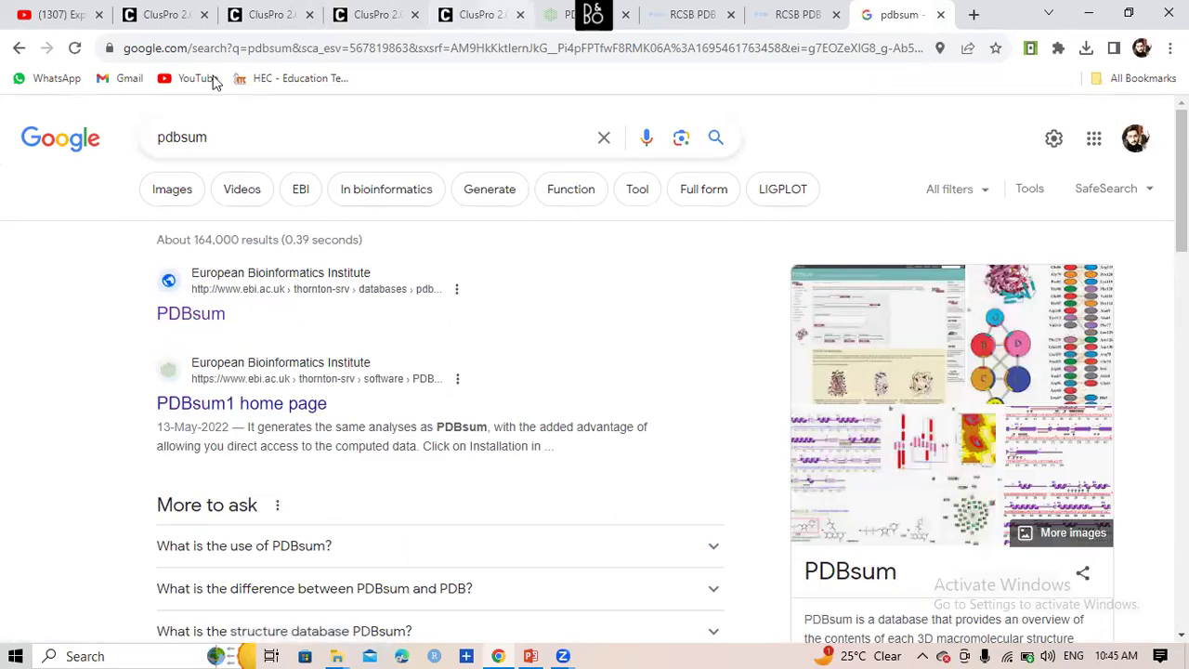
{"action": "key", "text": "ctrl+6"}
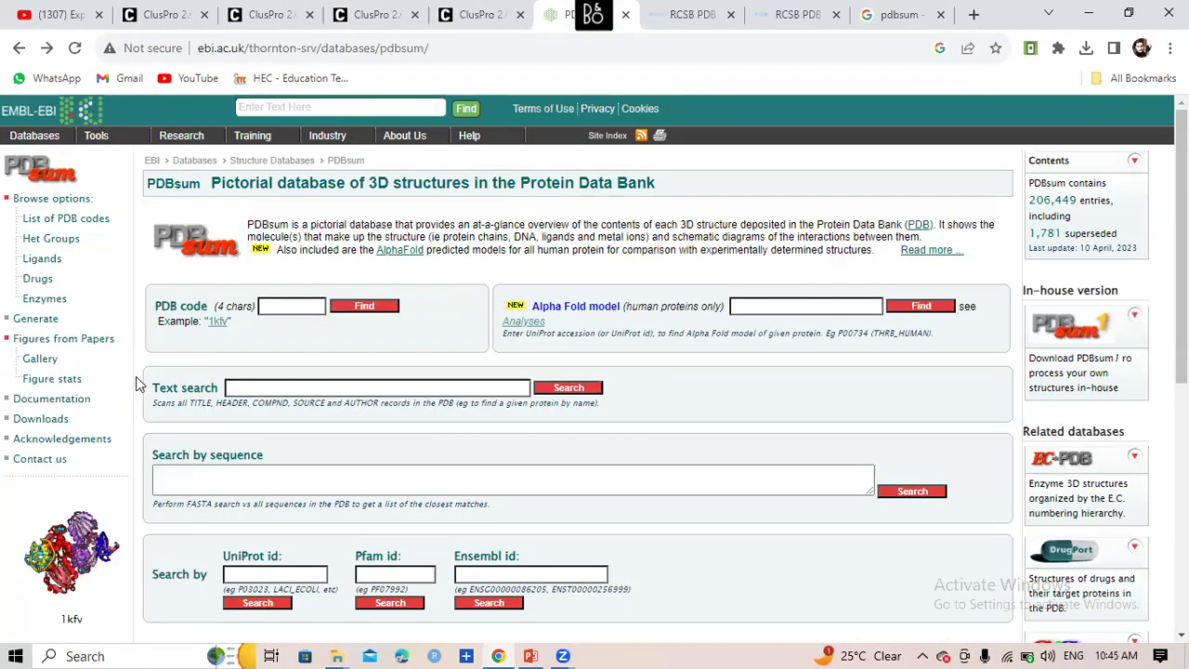
{"action": "left_click", "coordinate": [35, 320]}
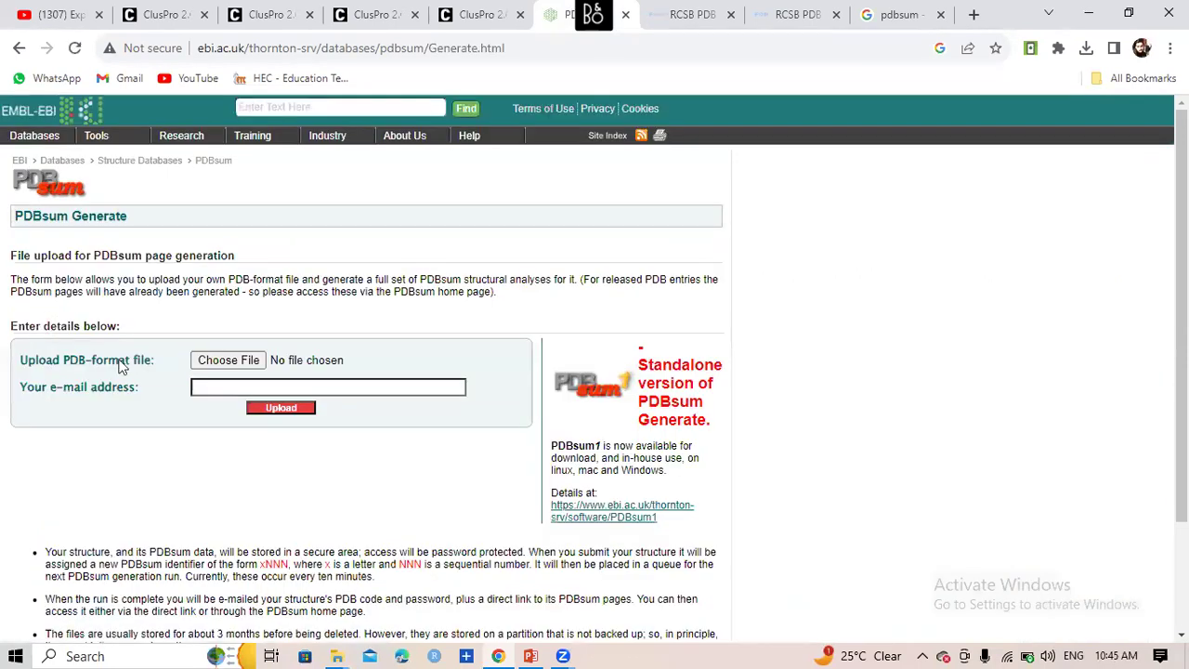
On the PDBsum Generate form, cancel the file chooser, try the e-mail field, then go back.
{"action": "left_click", "coordinate": [240, 365]}
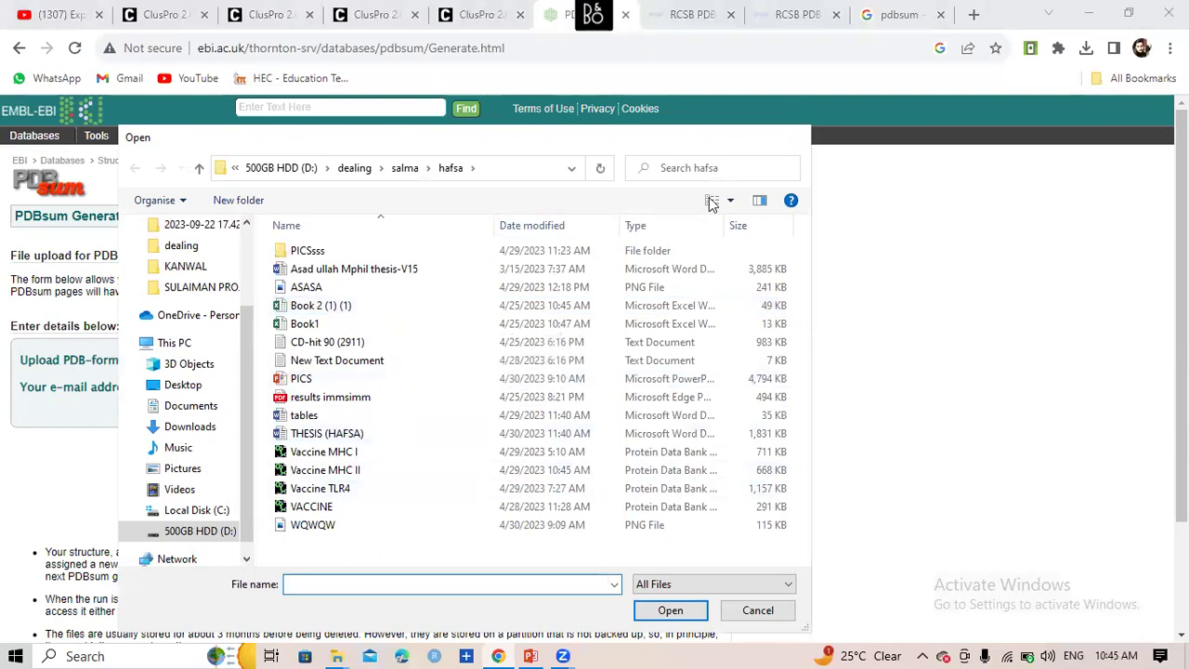
{"action": "key", "text": "Escape"}
{"action": "left_click", "coordinate": [247, 386]}
{"action": "left_click", "coordinate": [223, 434]}
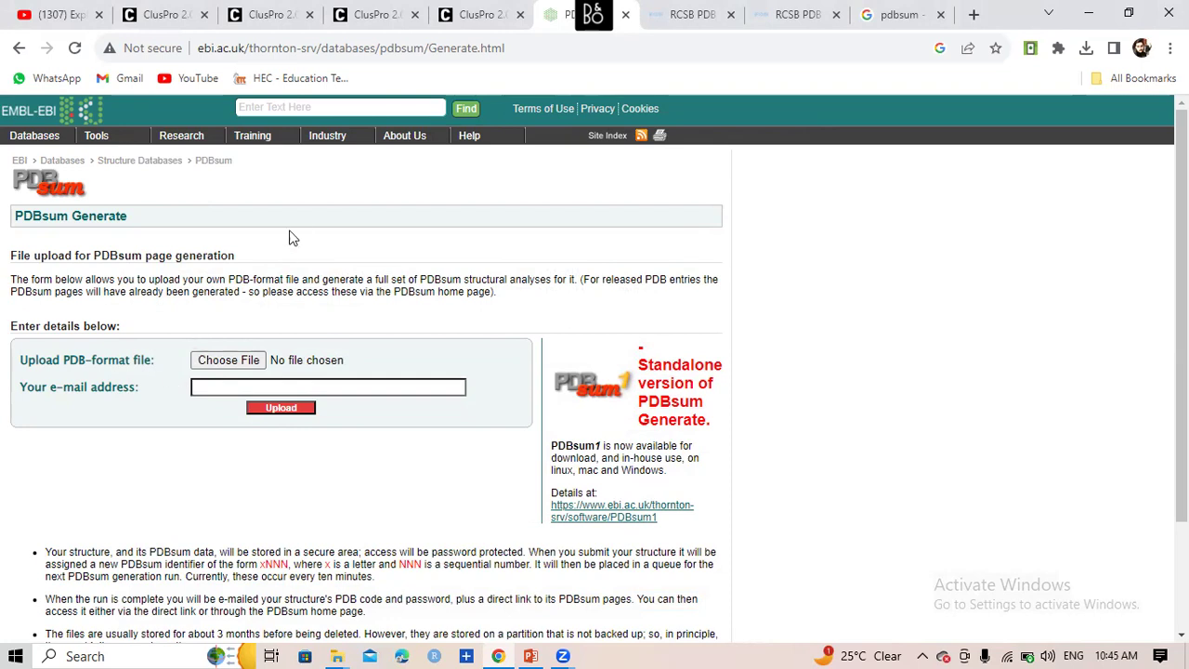
{"action": "left_click", "coordinate": [19, 51]}
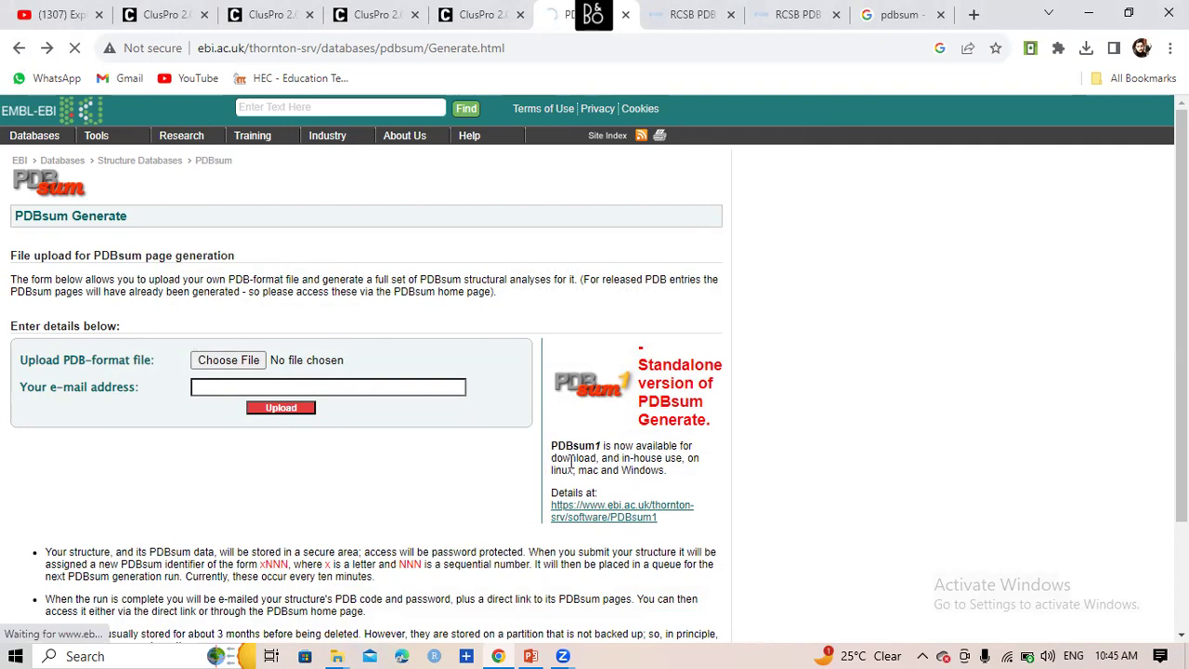
{"action": "scroll", "coordinate": [706, 517], "scroll_direction": "down", "scroll_amount": 3}
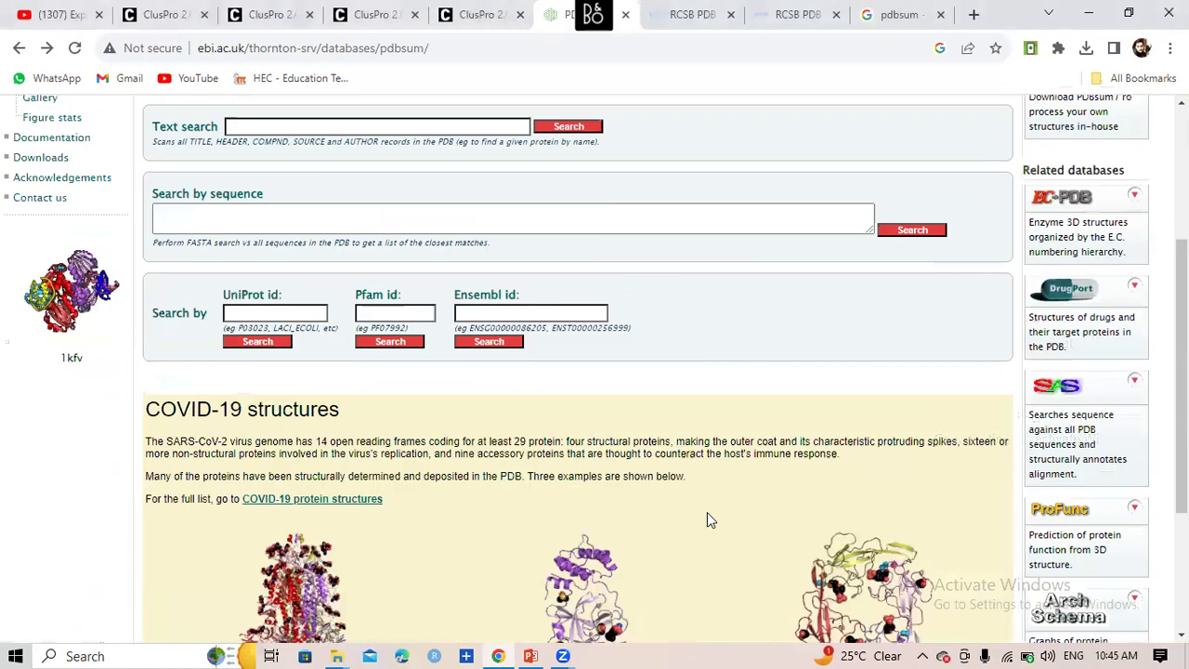
Scroll to the COVID-19 structures and open the 6vyo nucleocapsid phosphoprotein entry.
{"action": "scroll", "coordinate": [709, 511], "scroll_direction": "down", "scroll_amount": 2}
{"action": "scroll", "coordinate": [712, 506], "scroll_direction": "down", "scroll_amount": 1}
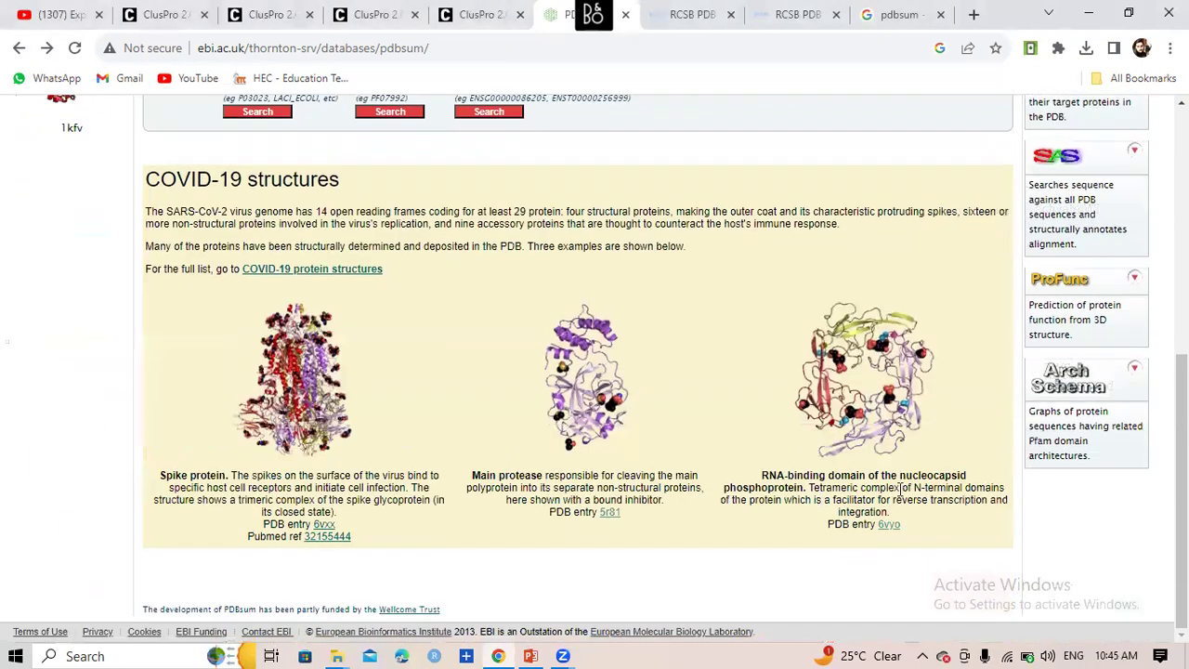
{"action": "left_click", "coordinate": [889, 525]}
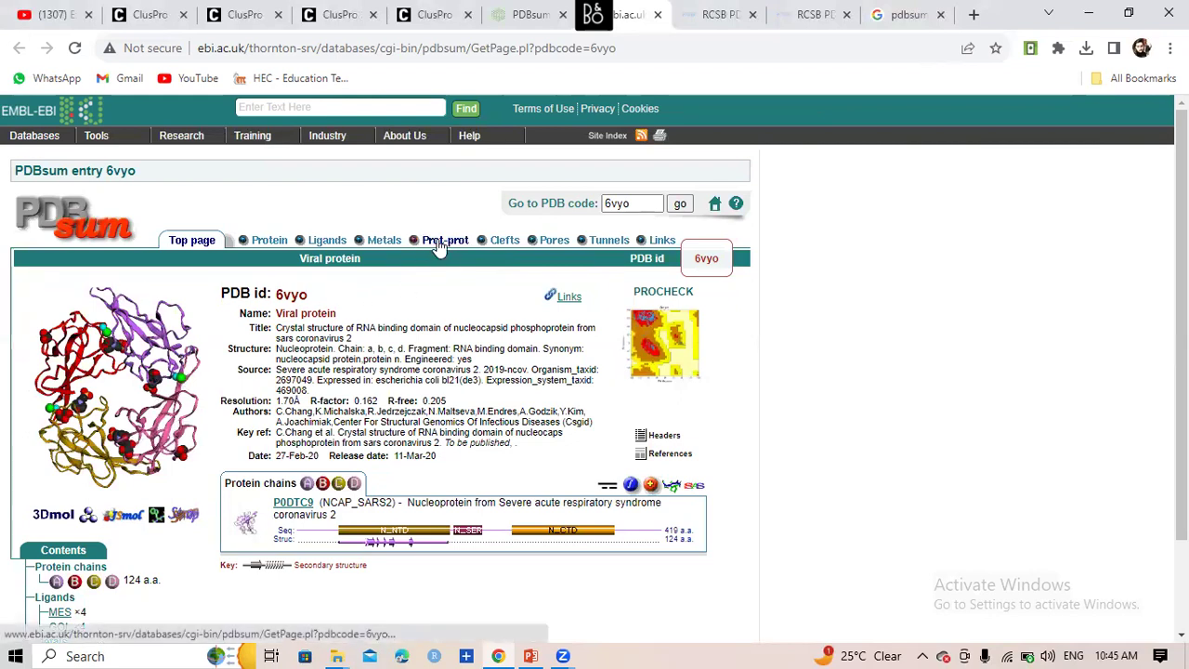
Open the Prot-prot summary for 6vyo and select the A–B (10:10 res) interface.
{"action": "left_click", "coordinate": [441, 243]}
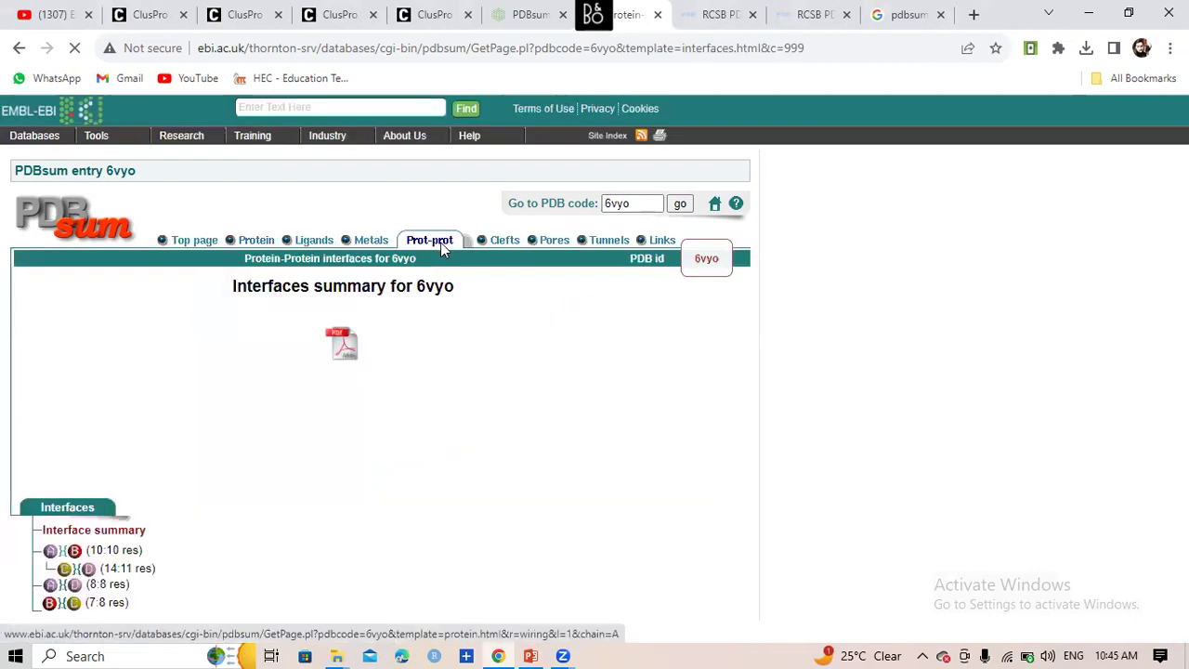
{"action": "scroll", "coordinate": [510, 425], "scroll_direction": "down", "scroll_amount": 1}
{"action": "scroll", "coordinate": [509, 425], "scroll_direction": "down", "scroll_amount": 1}
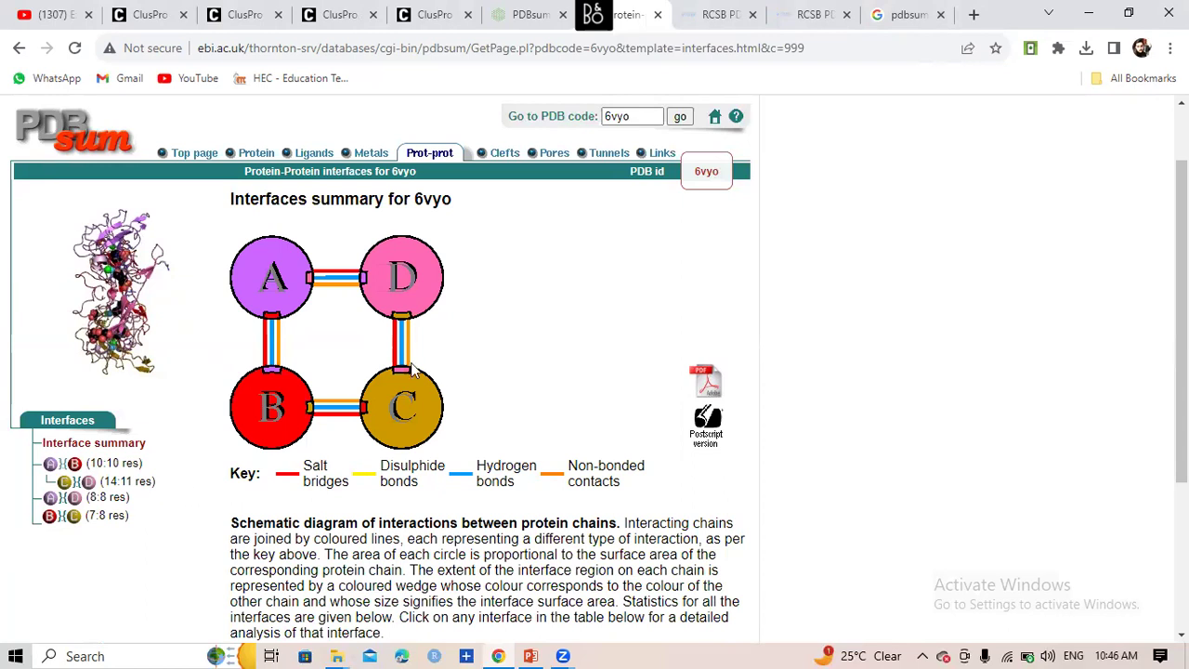
{"action": "left_click", "coordinate": [57, 463]}
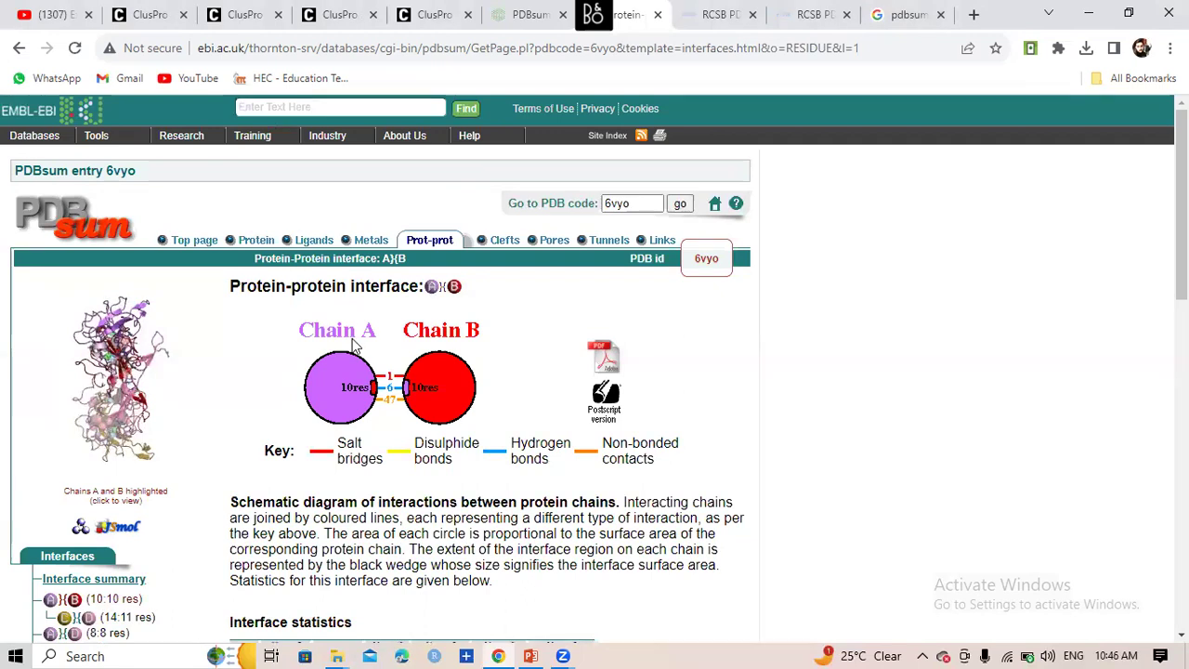
Scroll through the A–B residue interaction diagram, view it as a PDF, and return to the interface page.
{"action": "scroll", "coordinate": [408, 429], "scroll_direction": "down", "scroll_amount": 1}
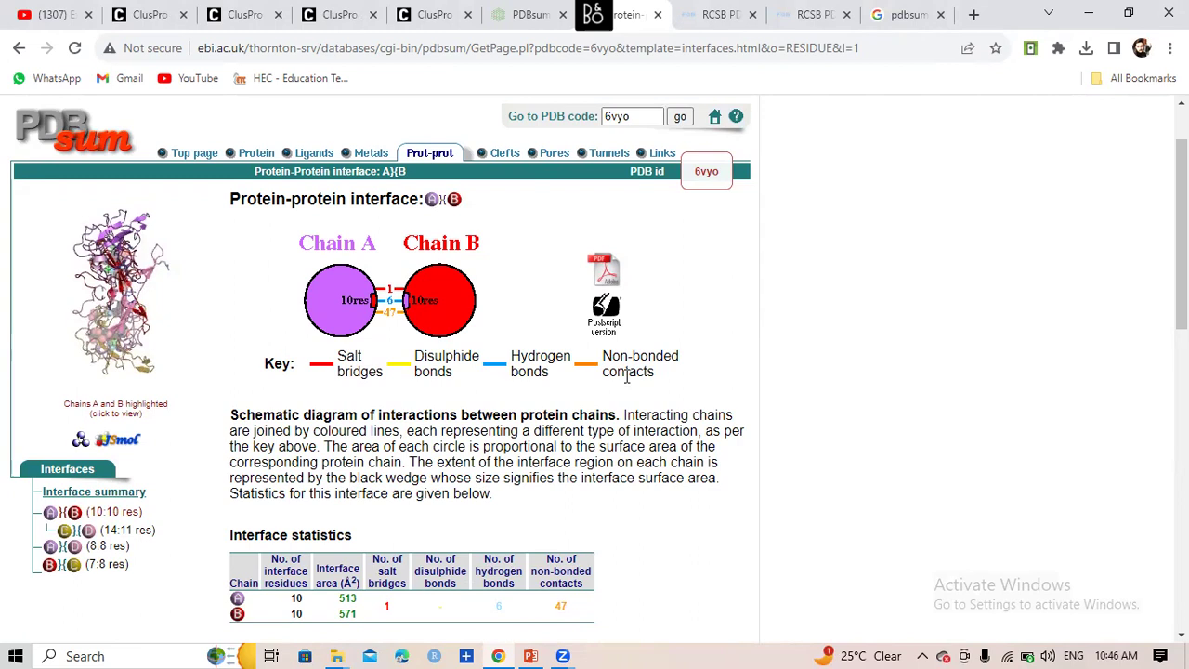
{"action": "scroll", "coordinate": [587, 513], "scroll_direction": "down", "scroll_amount": 3}
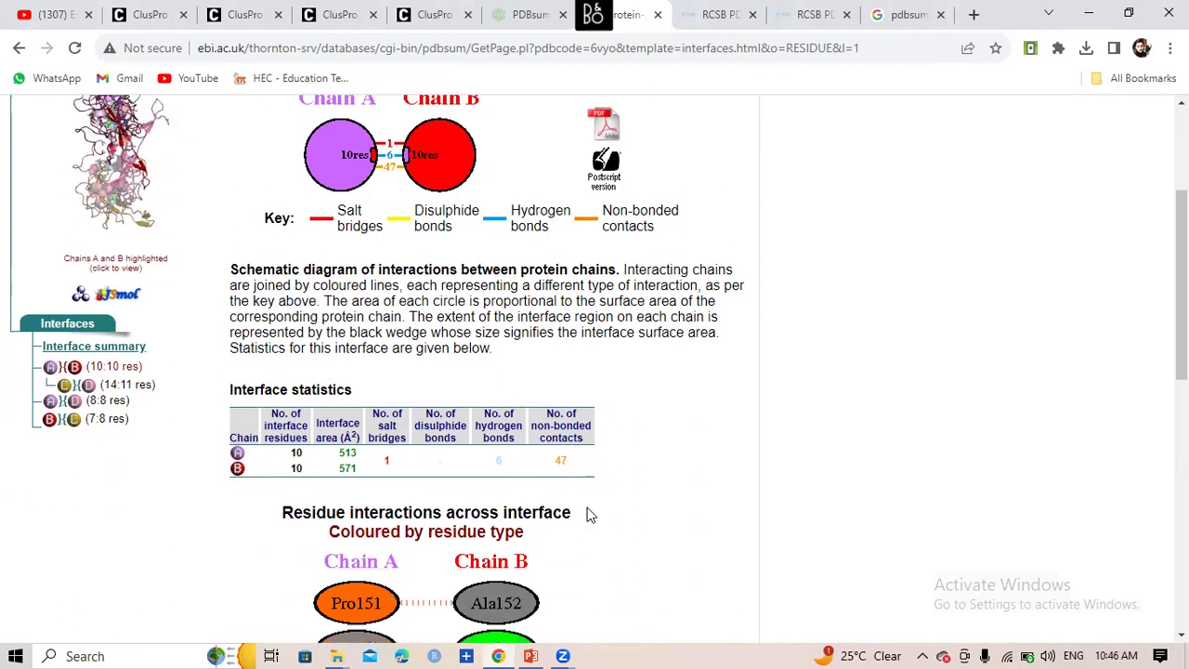
{"action": "scroll", "coordinate": [589, 511], "scroll_direction": "down", "scroll_amount": 1}
{"action": "scroll", "coordinate": [594, 508], "scroll_direction": "down", "scroll_amount": 2}
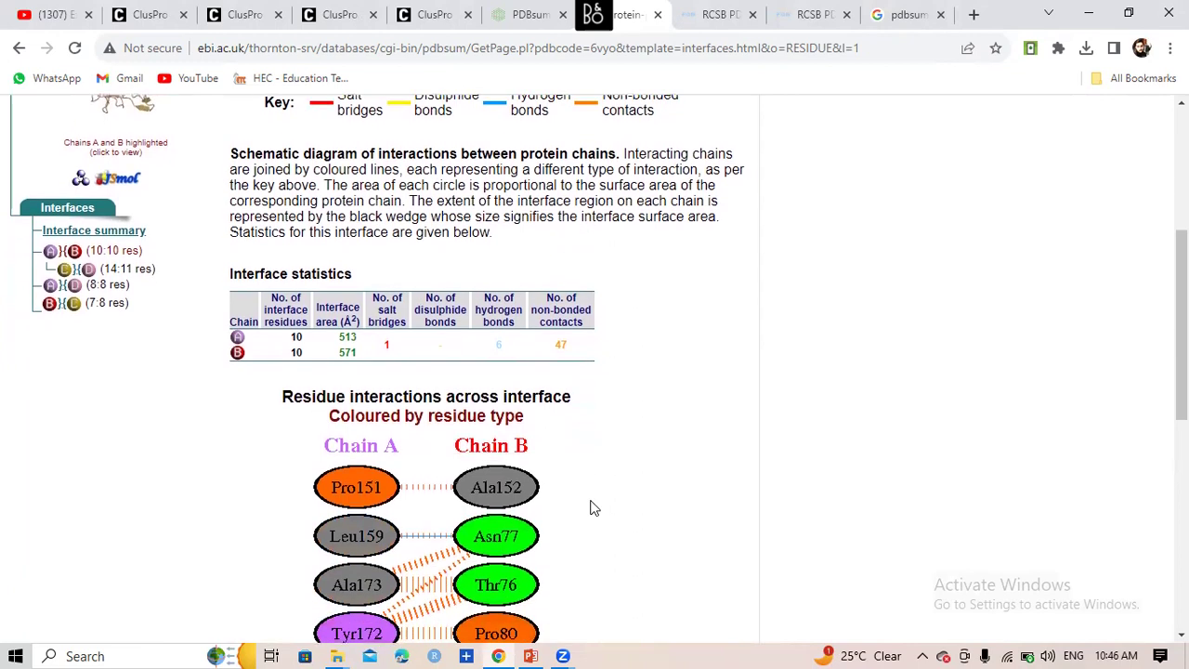
{"action": "scroll", "coordinate": [594, 508], "scroll_direction": "down", "scroll_amount": 2}
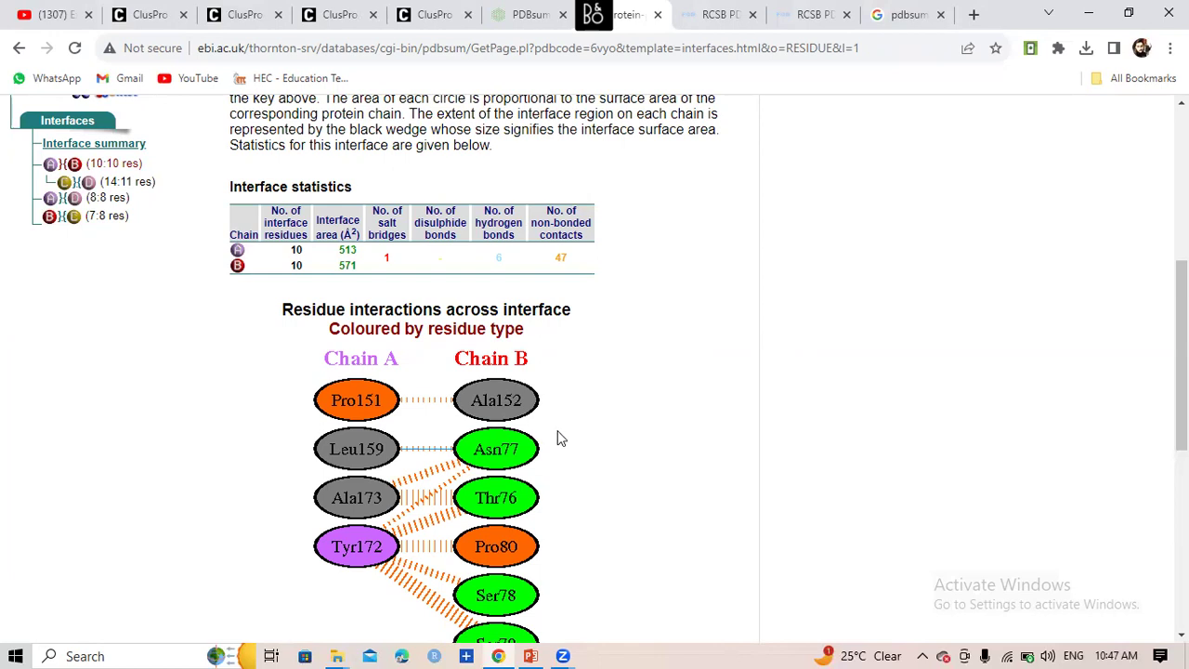
{"action": "scroll", "coordinate": [546, 451], "scroll_direction": "down", "scroll_amount": 1}
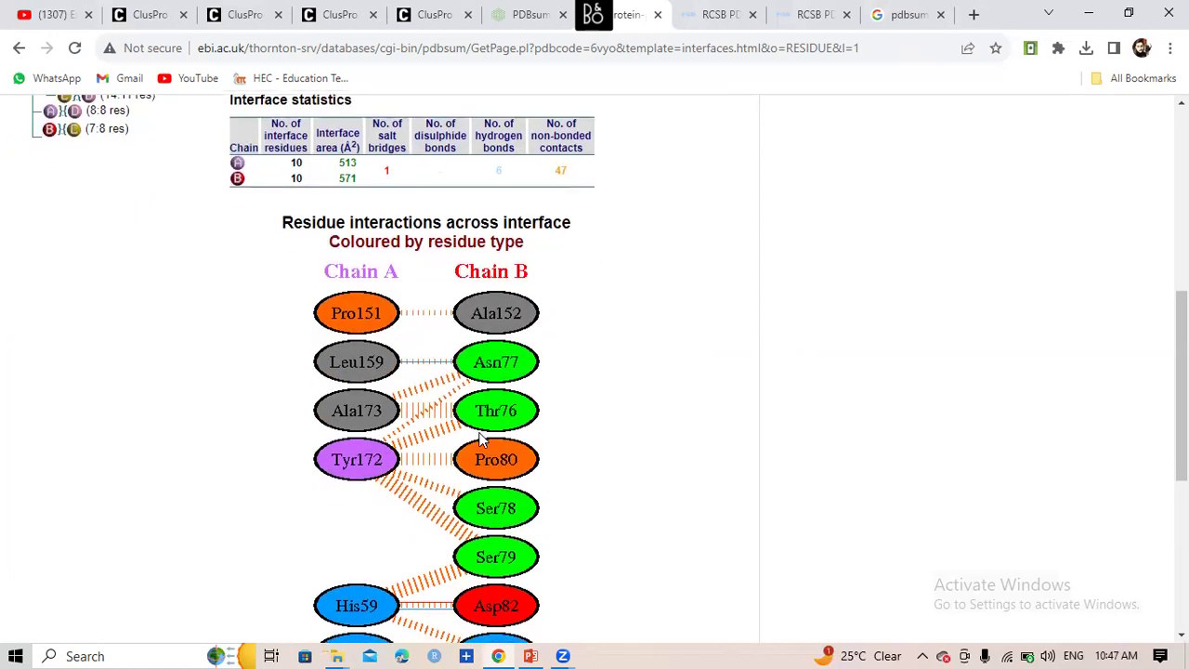
{"action": "right_click", "coordinate": [477, 433]}
{"action": "left_click", "coordinate": [652, 416]}
{"action": "scroll", "coordinate": [506, 458], "scroll_direction": "down", "scroll_amount": 5}
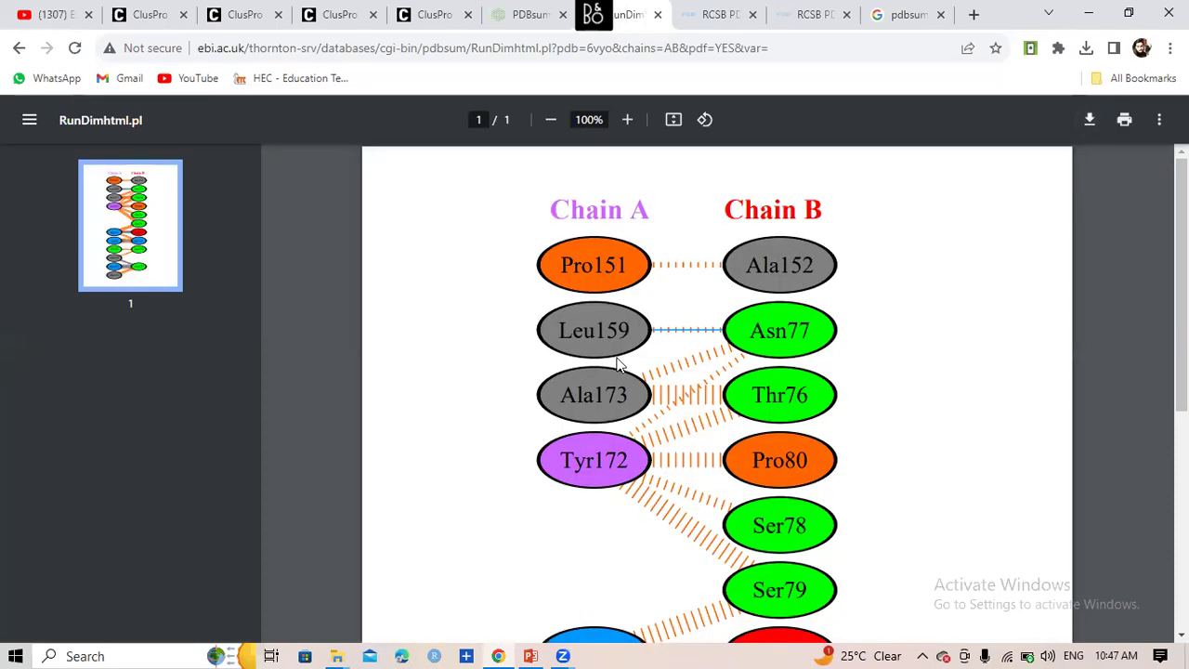
{"action": "left_click", "coordinate": [20, 47]}
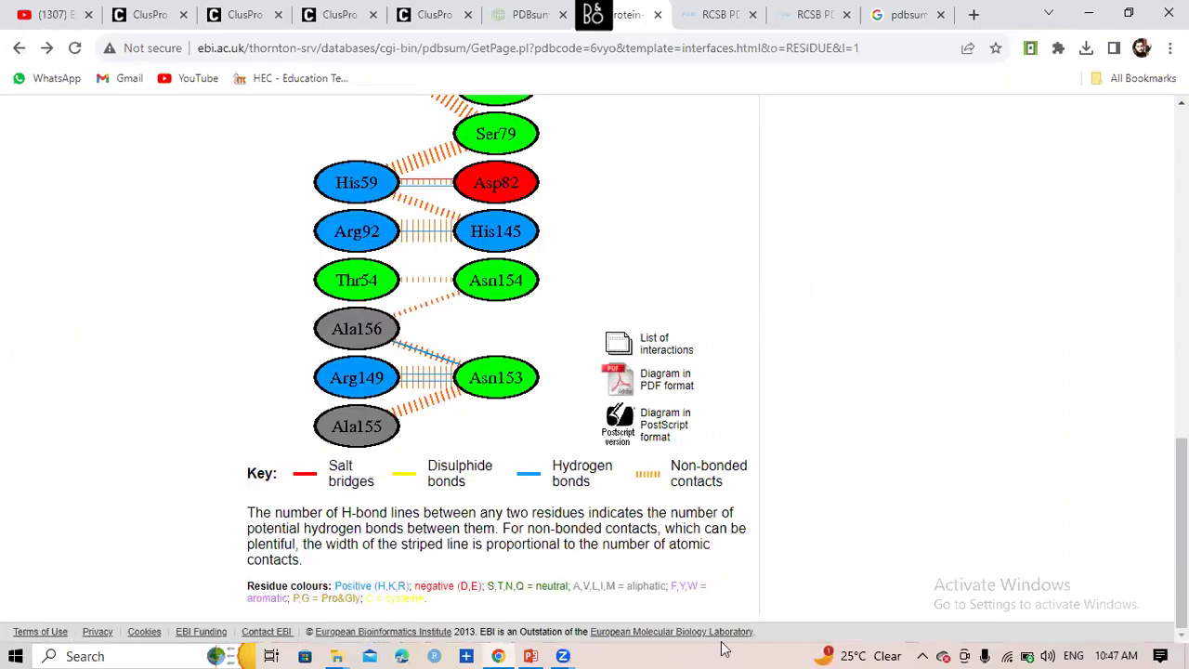
In PowerPoint, play slide 25, the Part 12 docking title slide, as a full-screen show.
{"action": "left_click", "coordinate": [530, 656]}
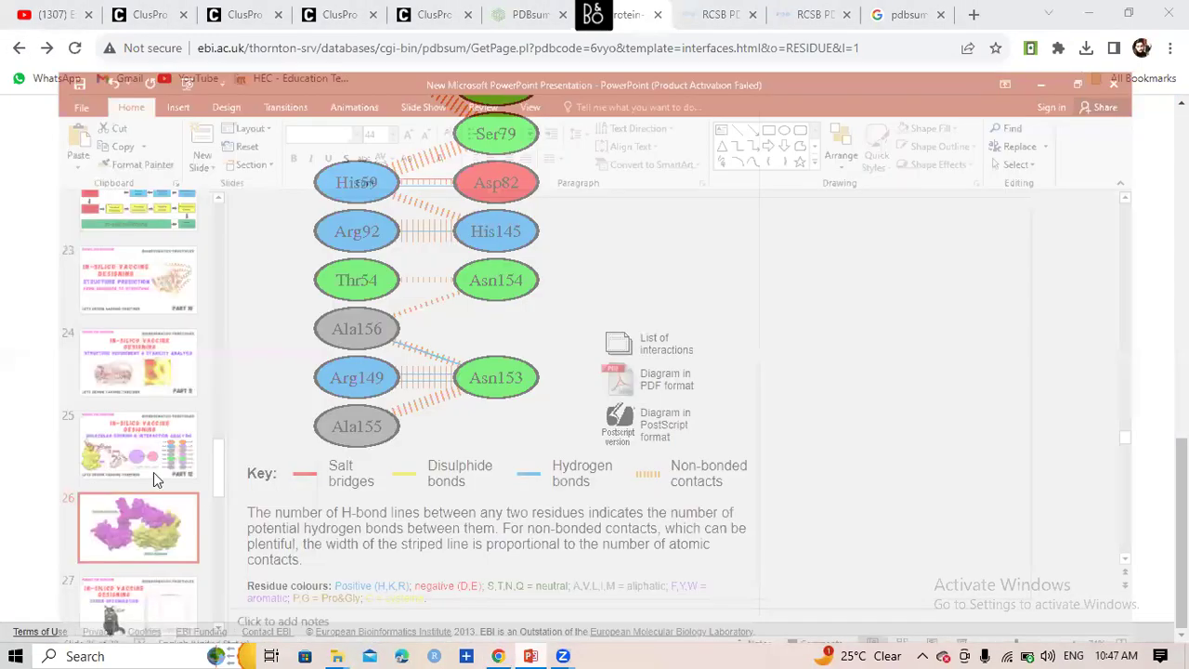
{"action": "key", "text": "Up"}
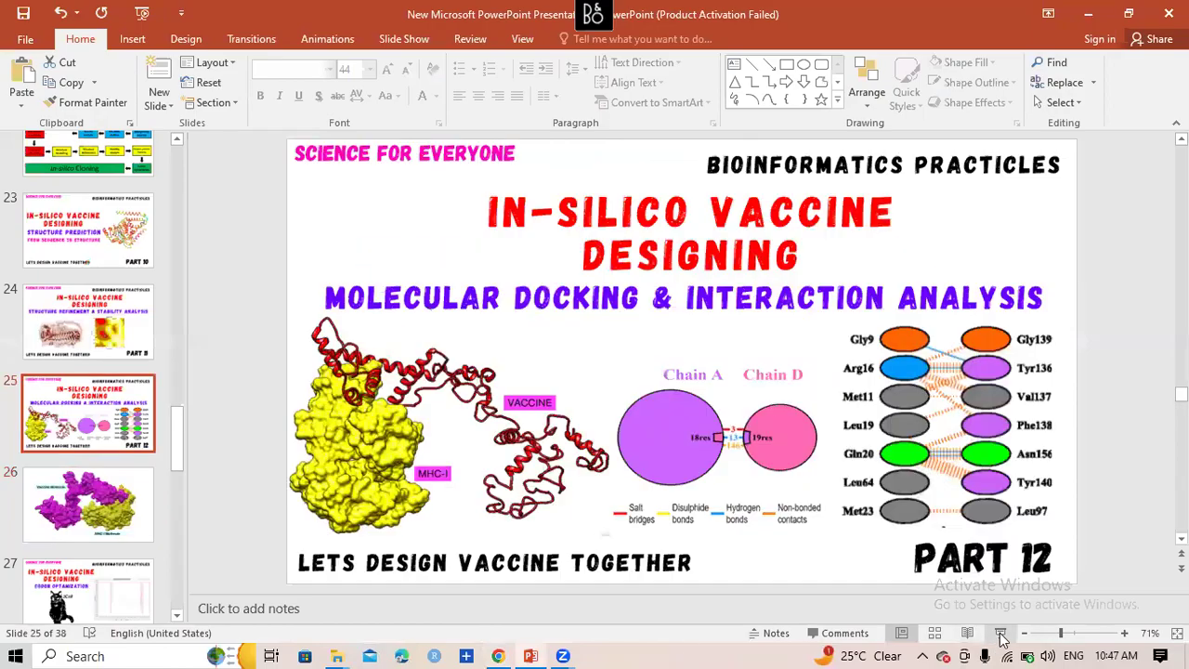
{"action": "left_click", "coordinate": [1000, 634]}
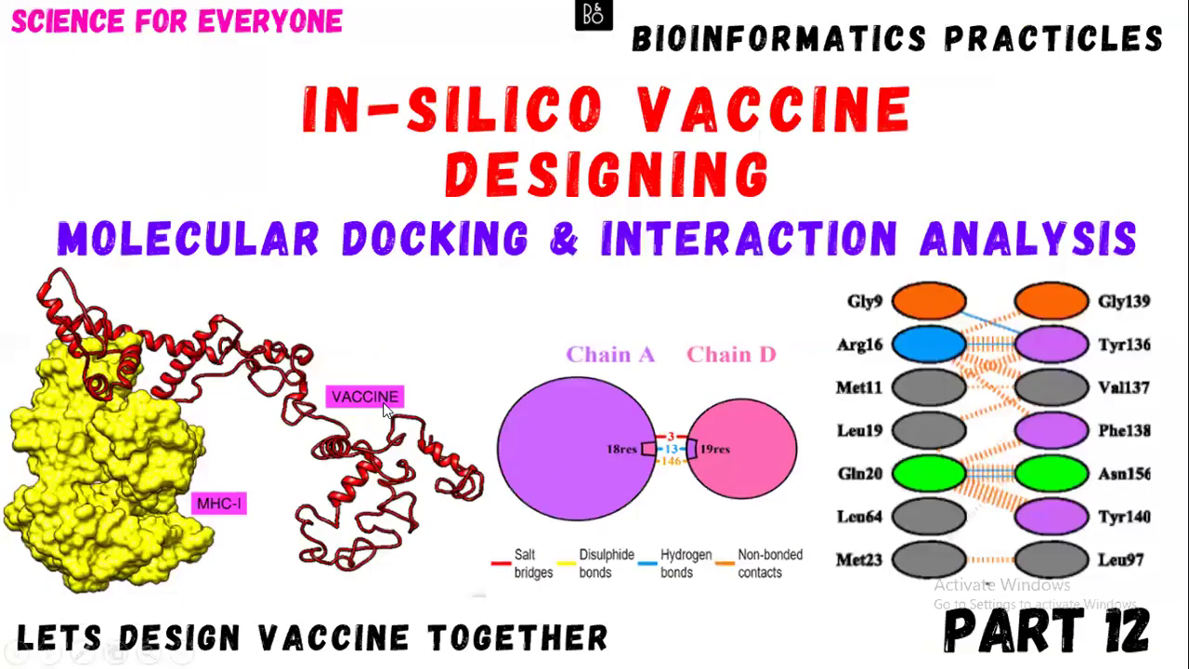